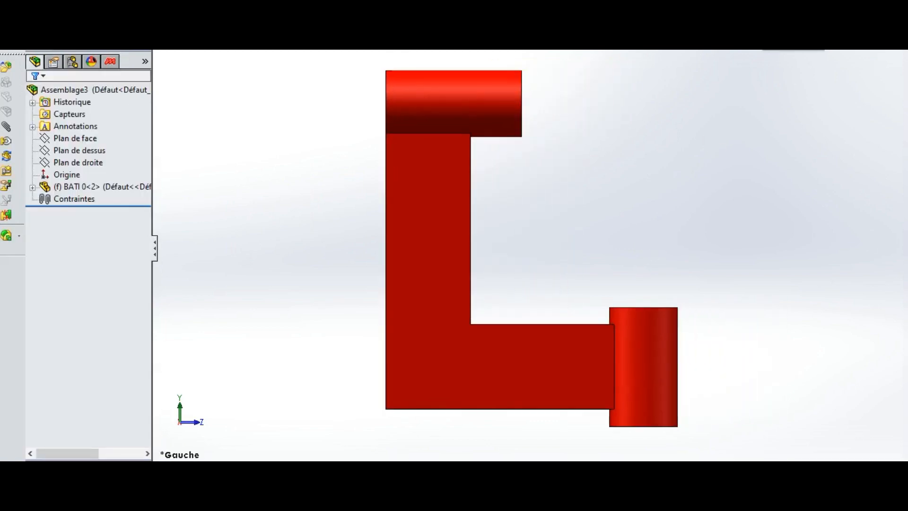
# - Insert the Arbre moteur 1 part from the SCIE SAUTEUSE folder and place it beside the red frame
pyautogui.click(797, 60)
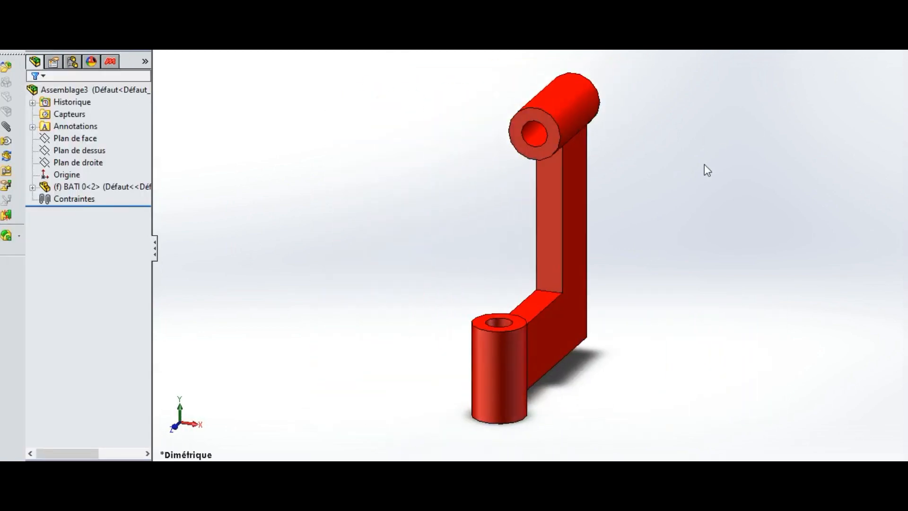
pyautogui.click(9, 67)
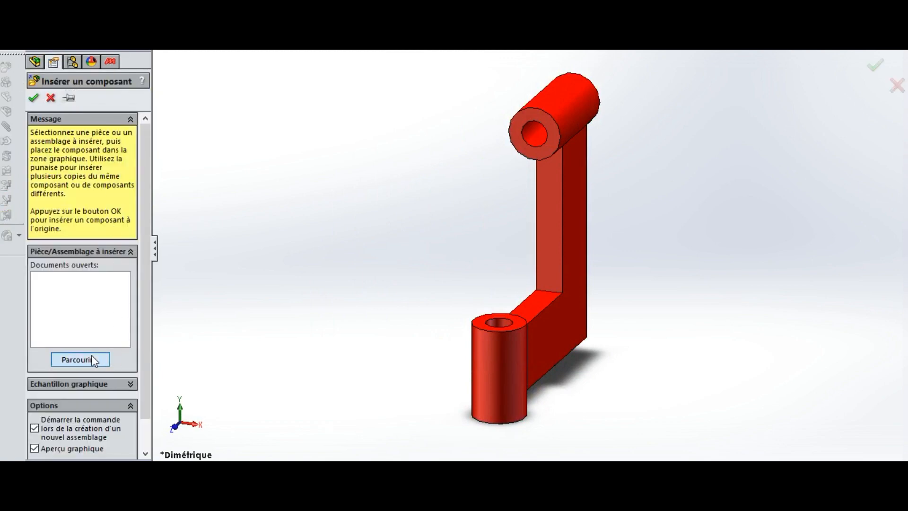
pyautogui.click(106, 359)
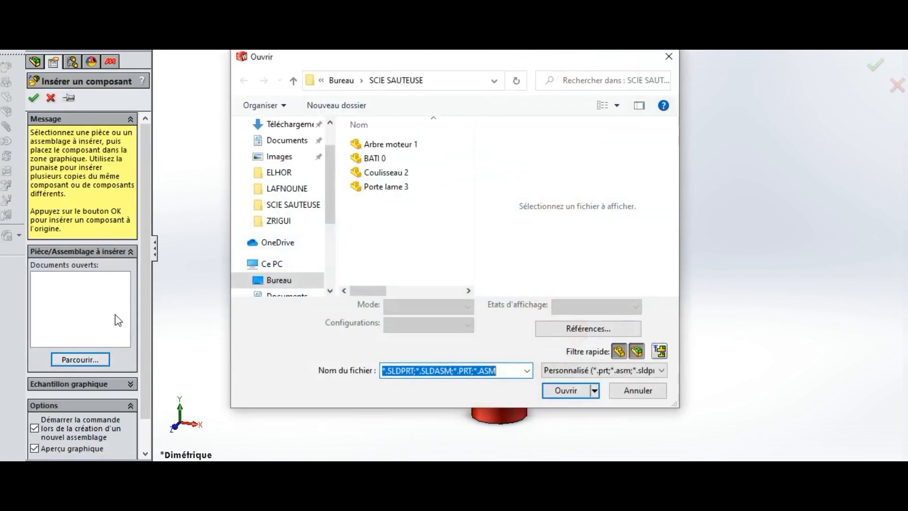
pyautogui.click(390, 146)
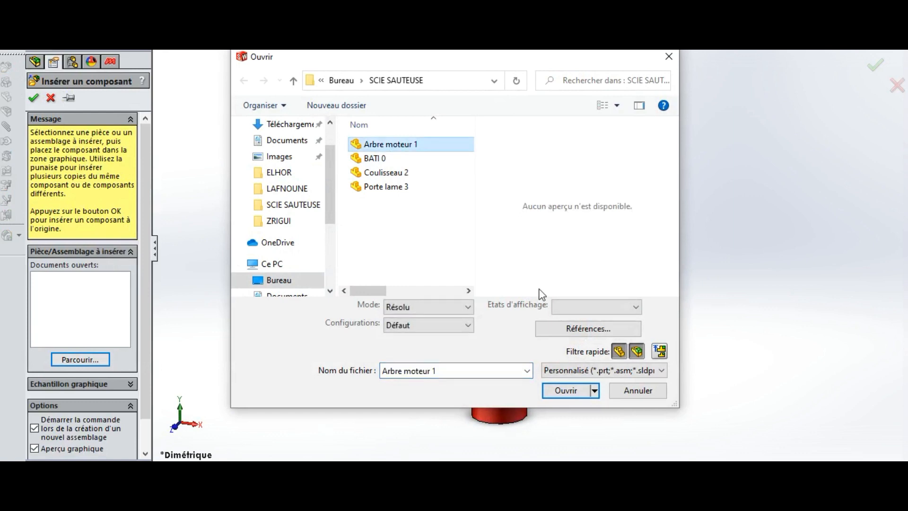
pyautogui.click(566, 391)
pyautogui.click(415, 181)
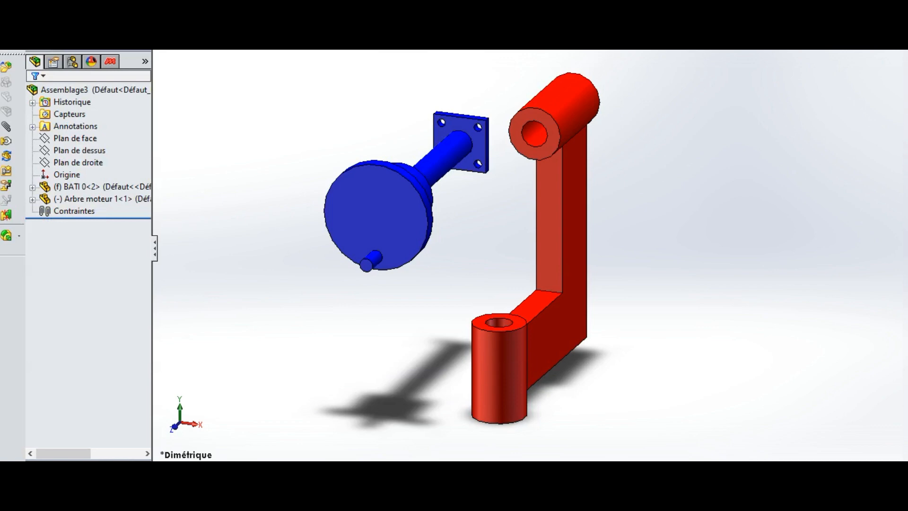
# - Mate the blue shaft concentric with the upper bore of BATI 0, and reposition the shaft within the bore
pyautogui.click(6, 126)
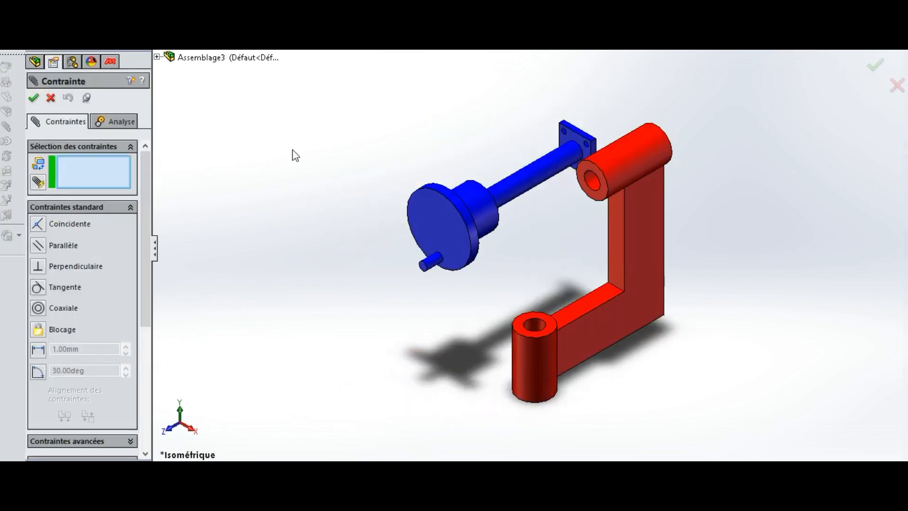
pyautogui.click(524, 175)
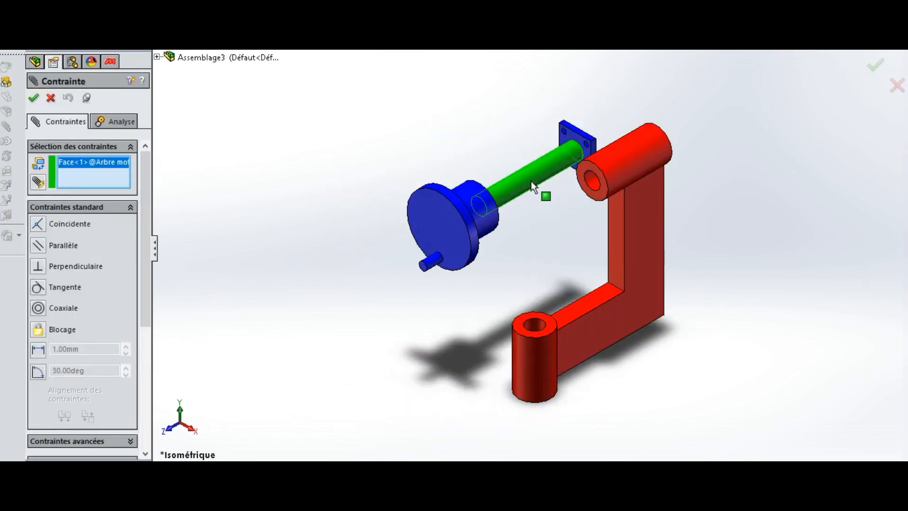
pyautogui.click(592, 177)
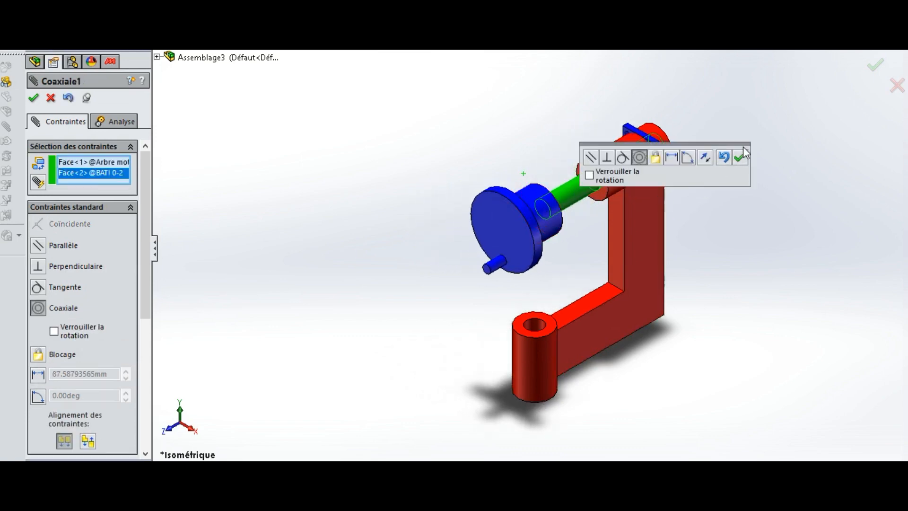
pyautogui.click(741, 157)
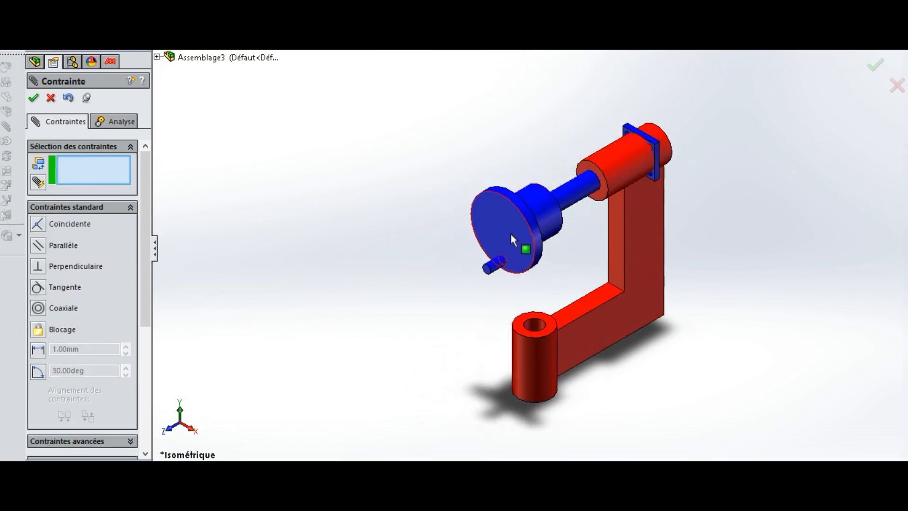
pyautogui.click(51, 98)
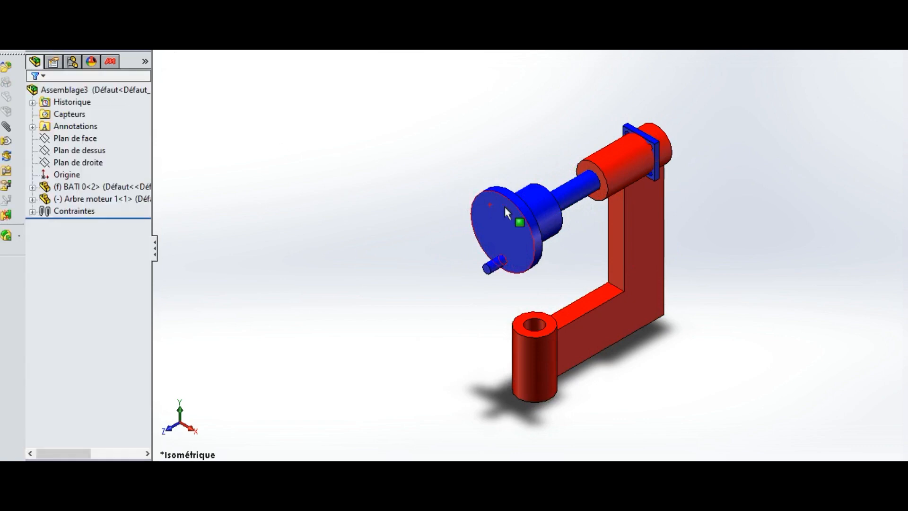
pyautogui.moveTo(502, 184); pyautogui.dragTo(453, 157)
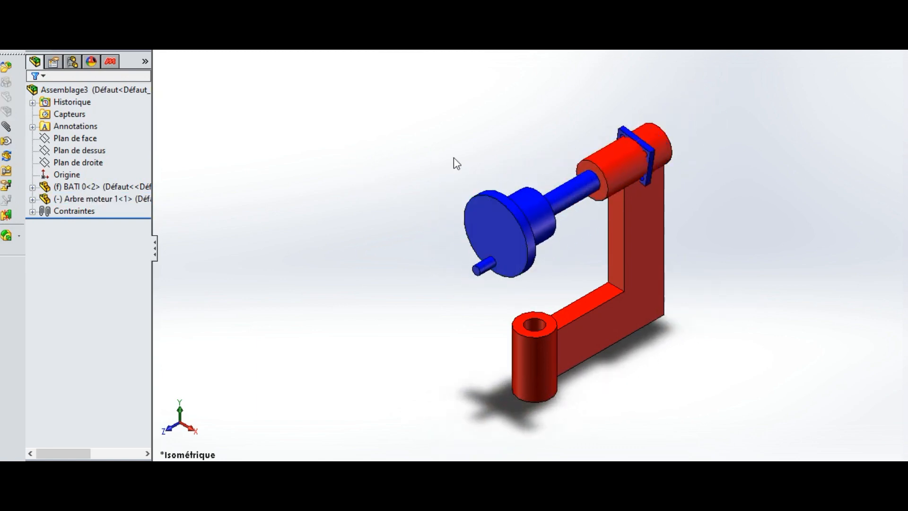
# - Make the shaft's hub shoulder face coincident with the front end face of BATI 0's upper cylinder
pyautogui.click(6, 126)
pyautogui.click(589, 167)
pyautogui.moveTo(588, 166); pyautogui.dragTo(523, 198, button='middle')
pyautogui.click(497, 190)
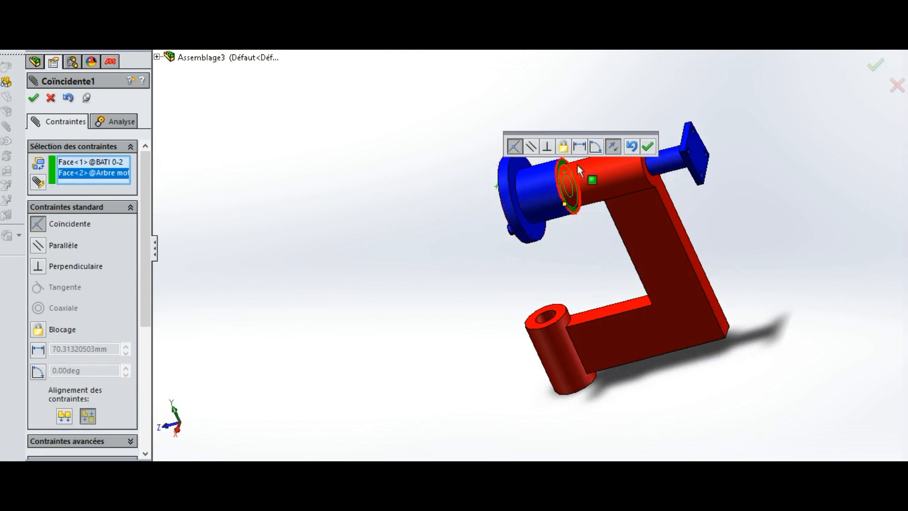
pyautogui.click(653, 148)
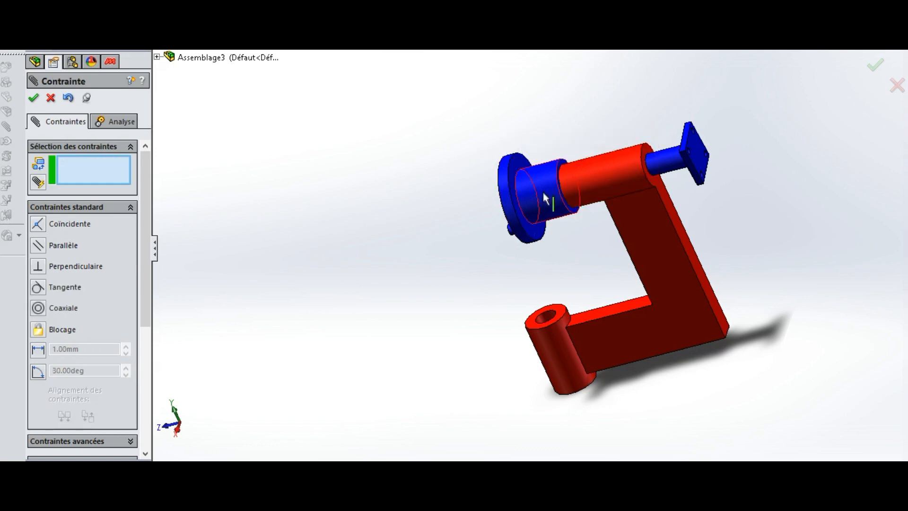
pyautogui.click(51, 97)
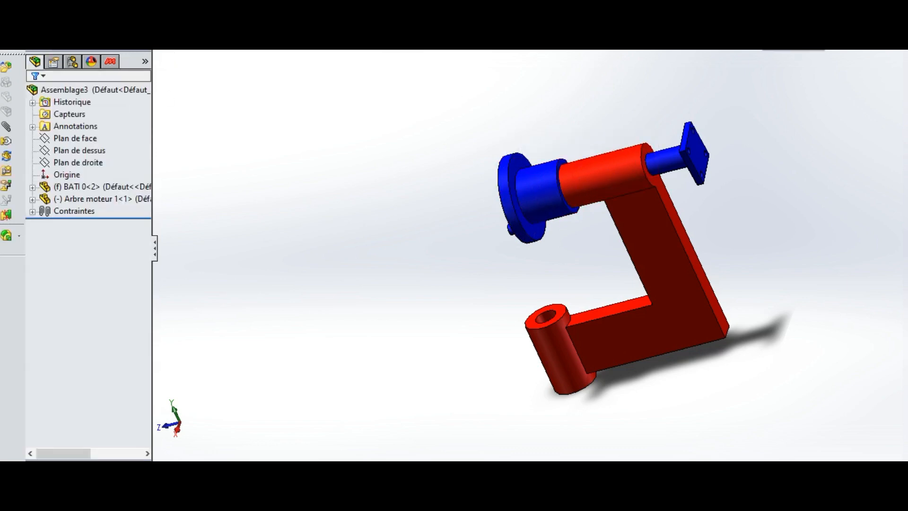
# - Rotate the motor shaft by its crank disc and rear plate to check its motion in the frame
pyautogui.click(763, 40)
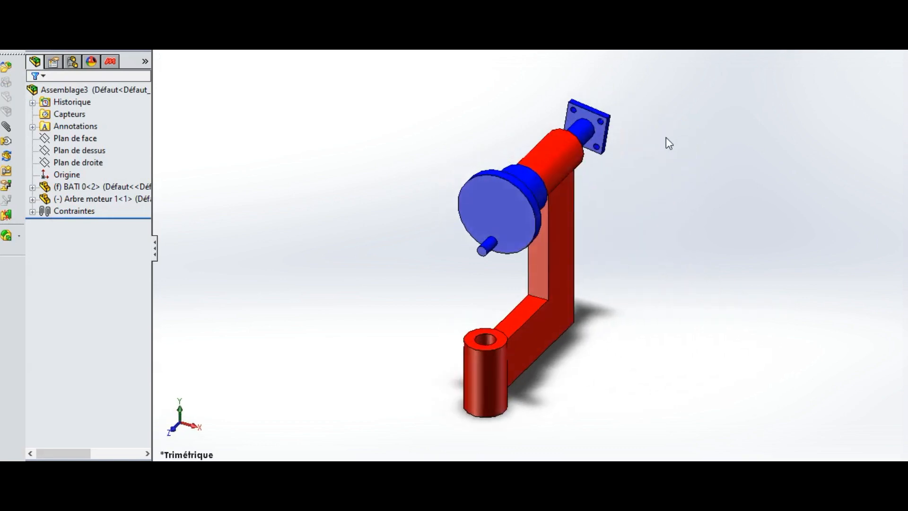
pyautogui.moveTo(498, 231); pyautogui.dragTo(519, 177)
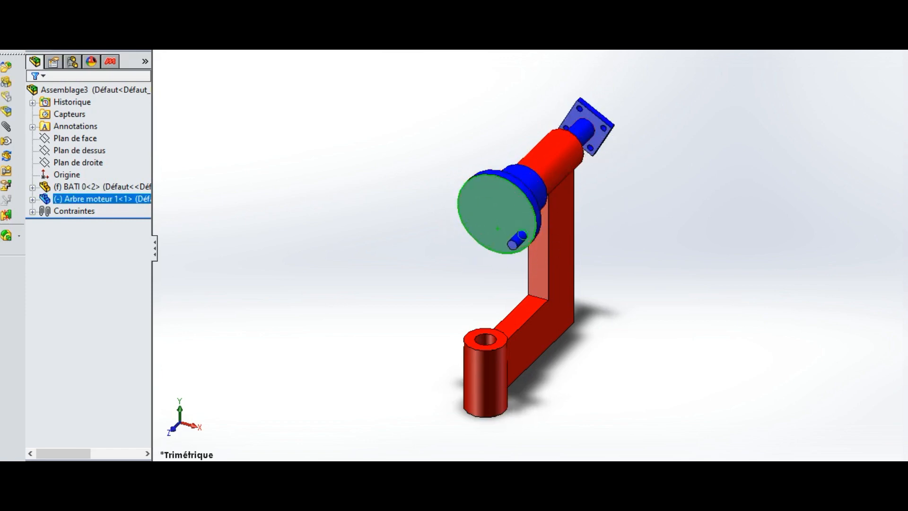
pyautogui.click(772, 48)
pyautogui.moveTo(624, 134); pyautogui.dragTo(598, 87)
pyautogui.moveTo(497, 198)
pyautogui.mouseDown()
pyautogui.moveTo(483, 190)
pyautogui.moveTo(518, 239)
pyautogui.moveTo(469, 133)
pyautogui.moveTo(404, 276)
pyautogui.moveTo(485, 182)
pyautogui.moveTo(404, 242)
pyautogui.moveTo(512, 254)
pyautogui.moveTo(409, 204)
pyautogui.moveTo(478, 260)
pyautogui.moveTo(479, 200)
pyautogui.mouseUp()
pyautogui.click(752, 218)
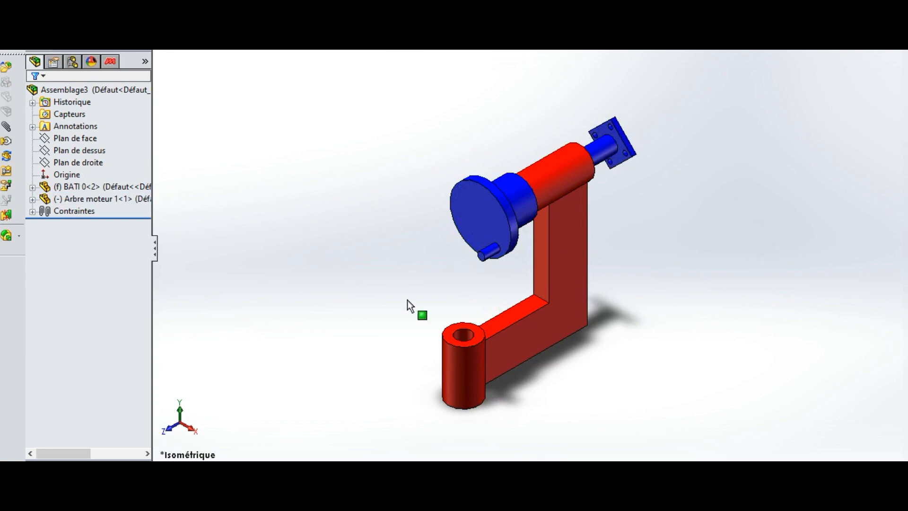
# - Insert the Coulisseau 2 part from the SCIE SAUTEUSE folder and place it in front of the crank disc
pyautogui.click(7, 67)
pyautogui.click(90, 358)
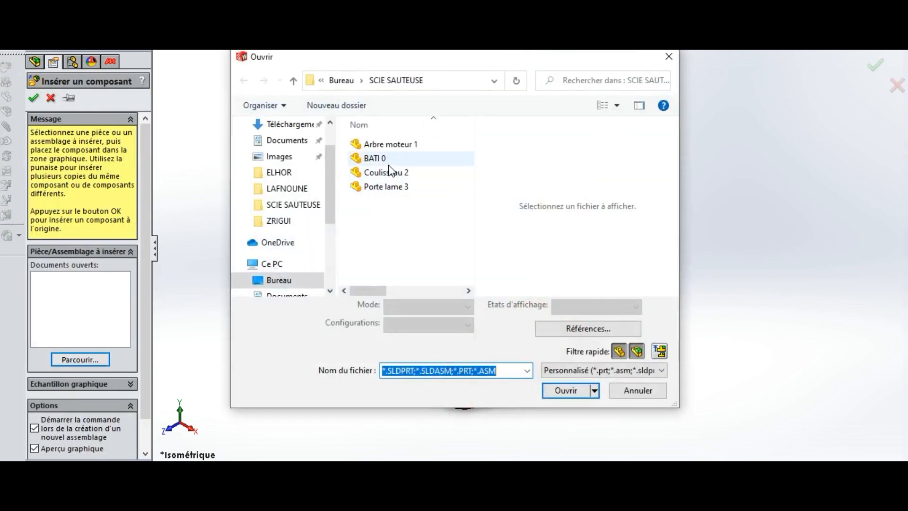
pyautogui.click(376, 173)
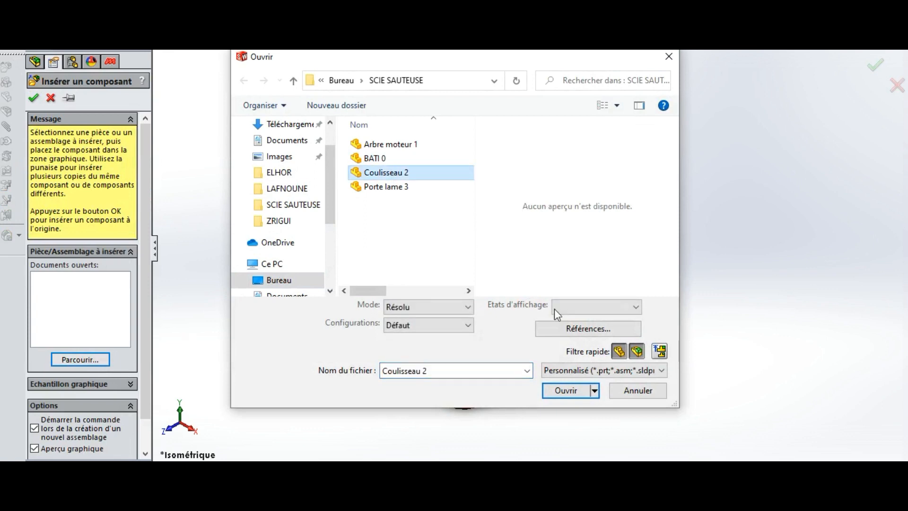
pyautogui.click(570, 390)
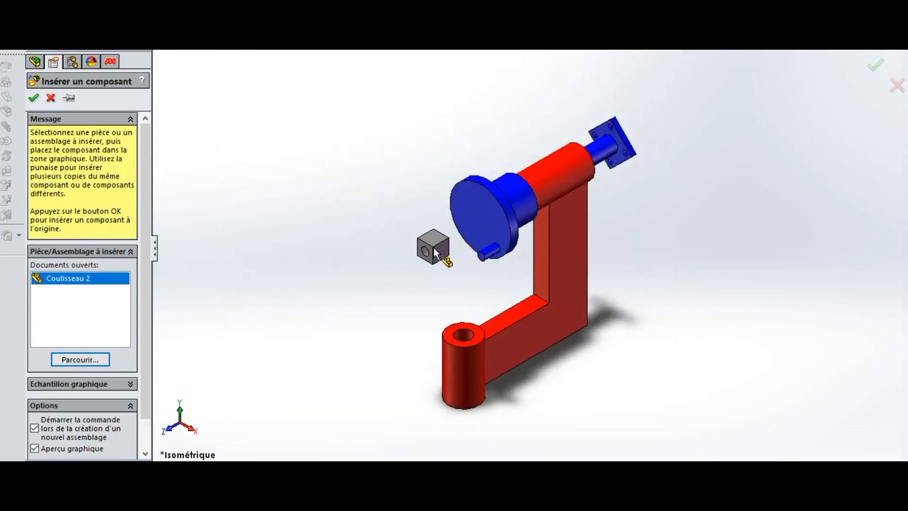
pyautogui.click(433, 247)
# - Mate the hole of Coulisseau 2 concentric with the crank pin, and slide the block forward clear of the disc
pyautogui.scroll(-5, 487, 247)
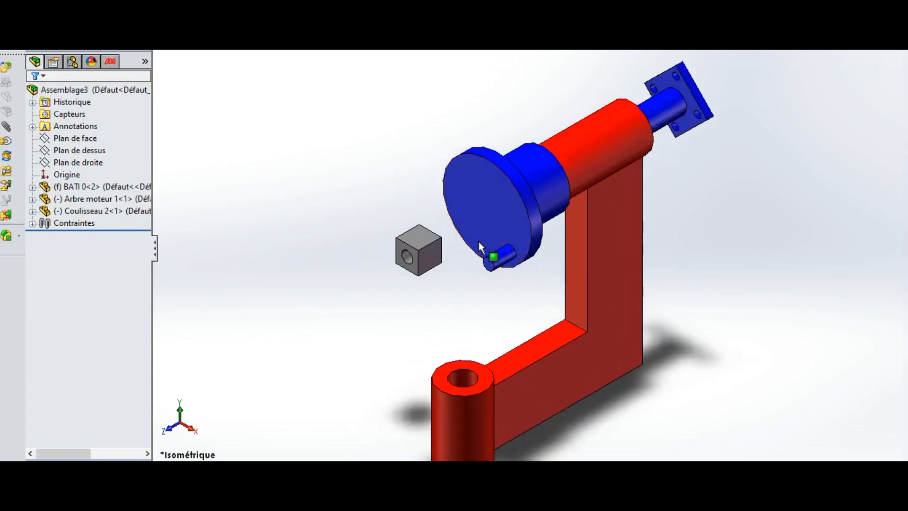
pyautogui.click(538, 285)
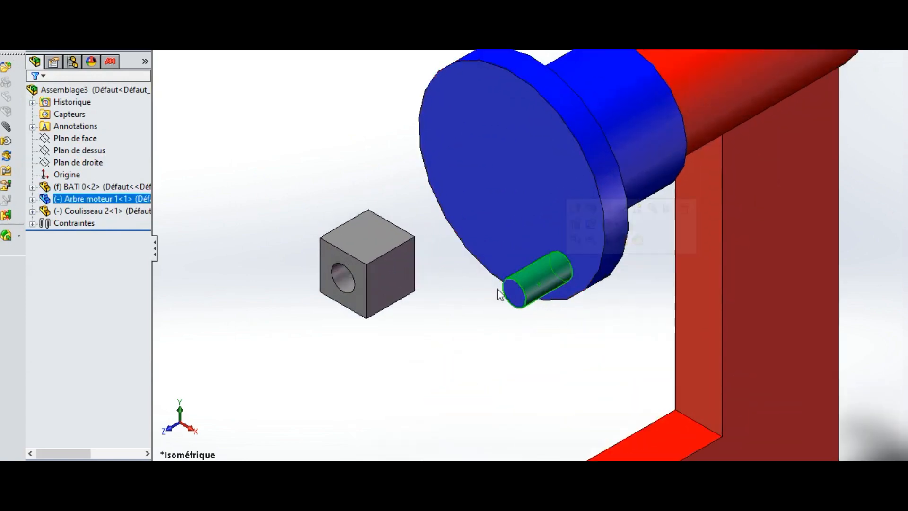
pyautogui.click(7, 128)
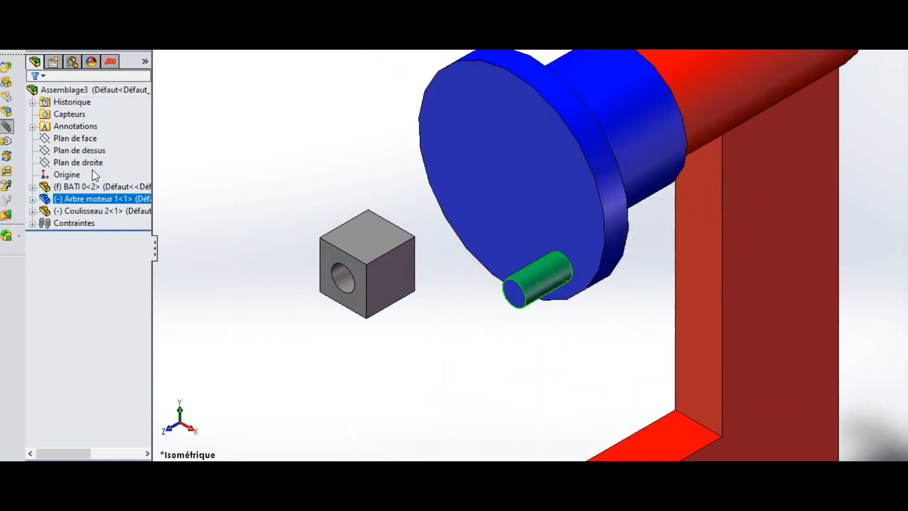
pyautogui.click(344, 277)
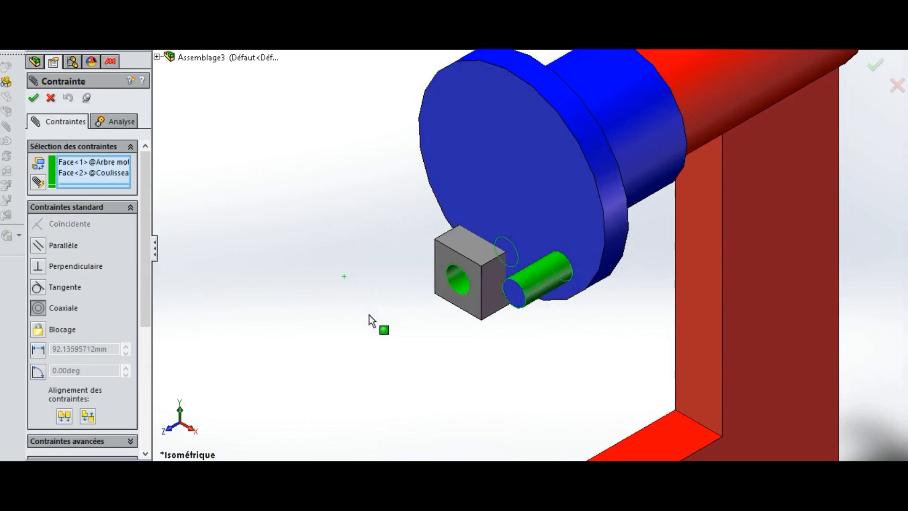
pyautogui.click(398, 336)
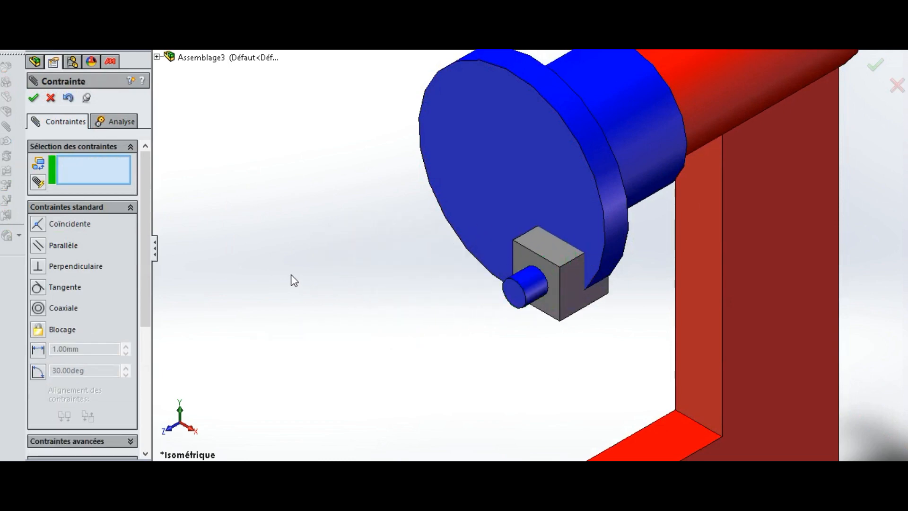
pyautogui.click(56, 103)
pyautogui.moveTo(530, 274); pyautogui.dragTo(438, 307)
# - Make the rear face of Coulisseau 2 coincident with the front face of the crank disc, and turn the block on its pin
pyautogui.click(6, 127)
pyautogui.click(554, 243)
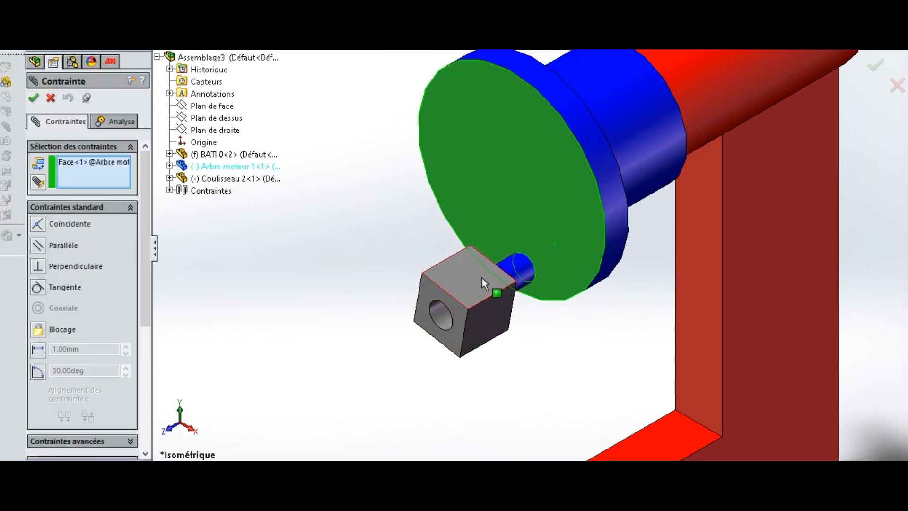
pyautogui.moveTo(481, 277); pyautogui.dragTo(423, 302, button='middle')
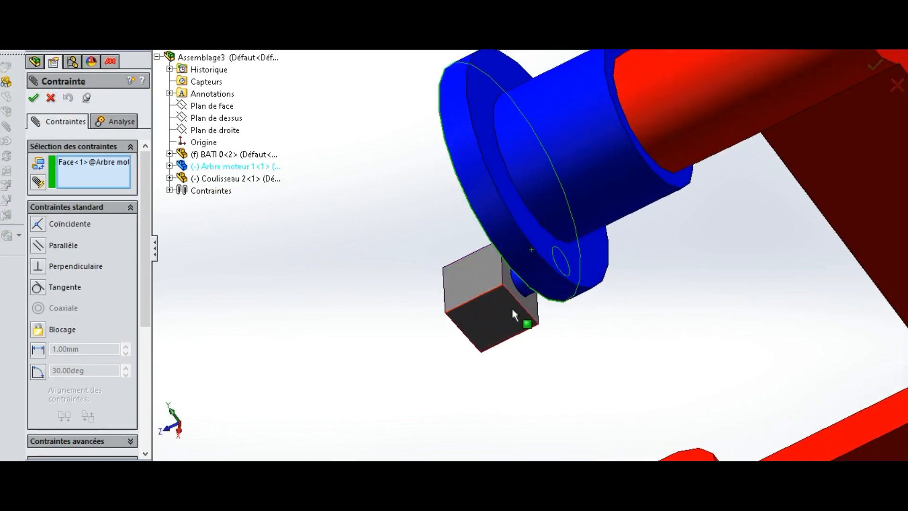
pyautogui.click(527, 302)
pyautogui.moveTo(407, 265); pyautogui.dragTo(640, 155, button='middle')
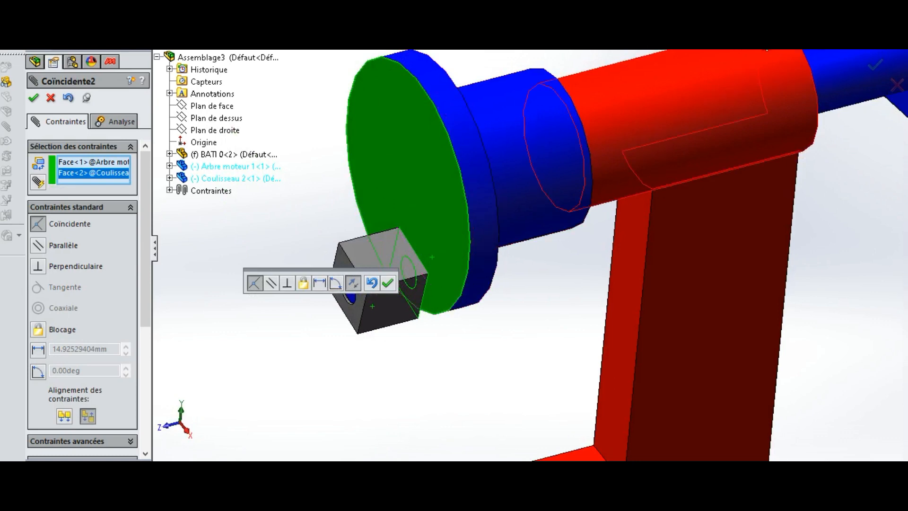
pyautogui.hotkey('ctrl', '7')
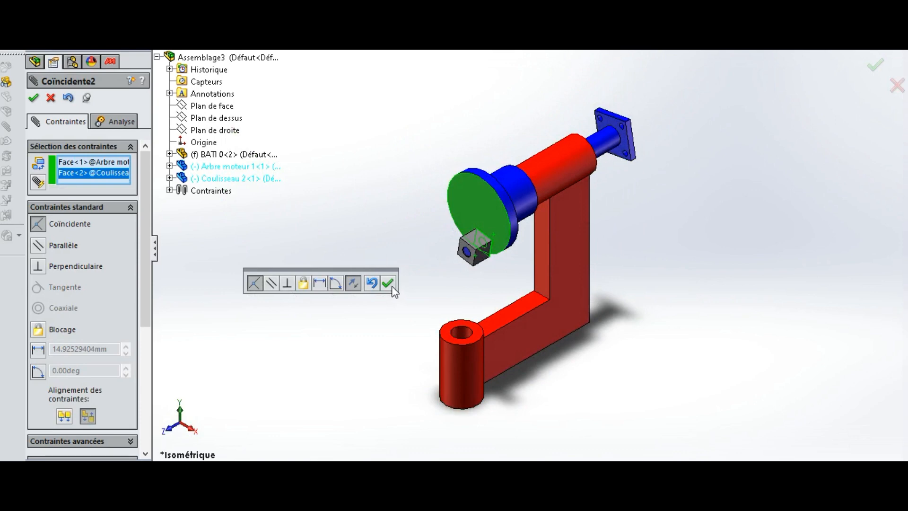
pyautogui.click(392, 286)
pyautogui.moveTo(484, 279); pyautogui.dragTo(478, 253)
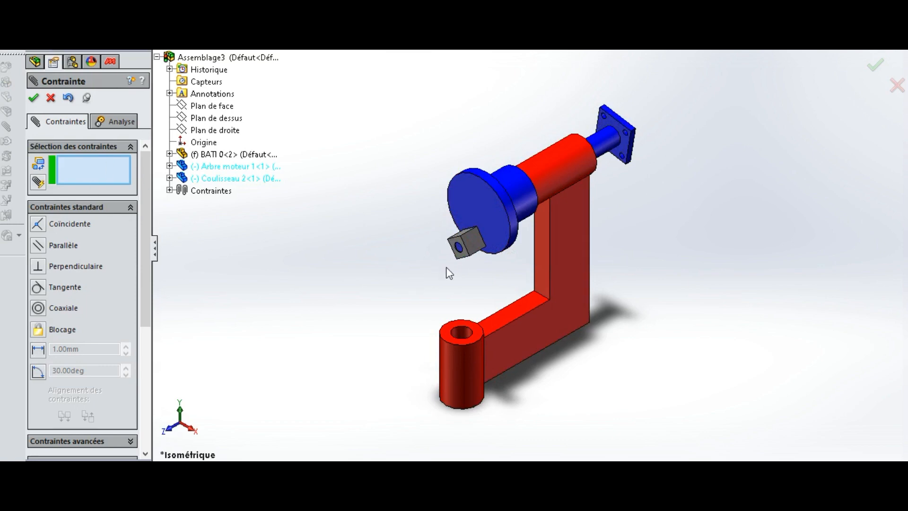
pyautogui.click(50, 99)
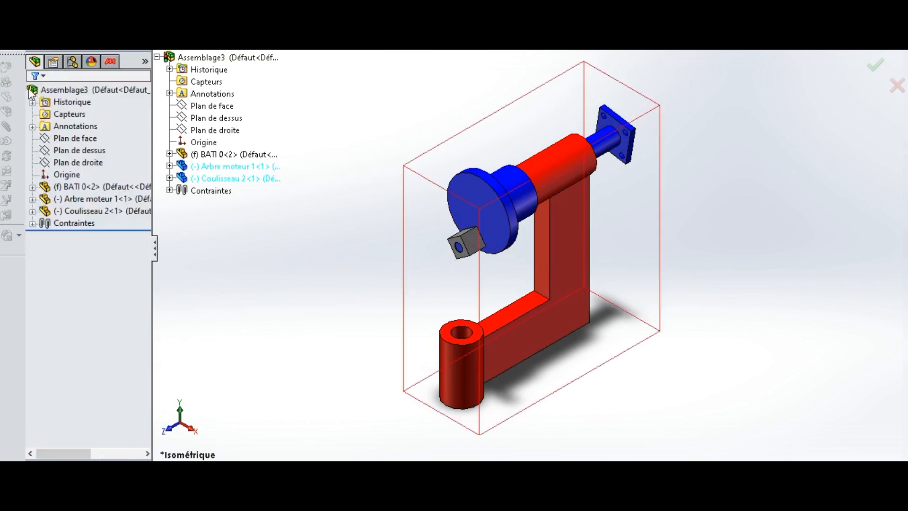
# - Insert the Porte lame 3 part from the SCIE SAUTEUSE folder and place it beside the assembly
pyautogui.click(10, 69)
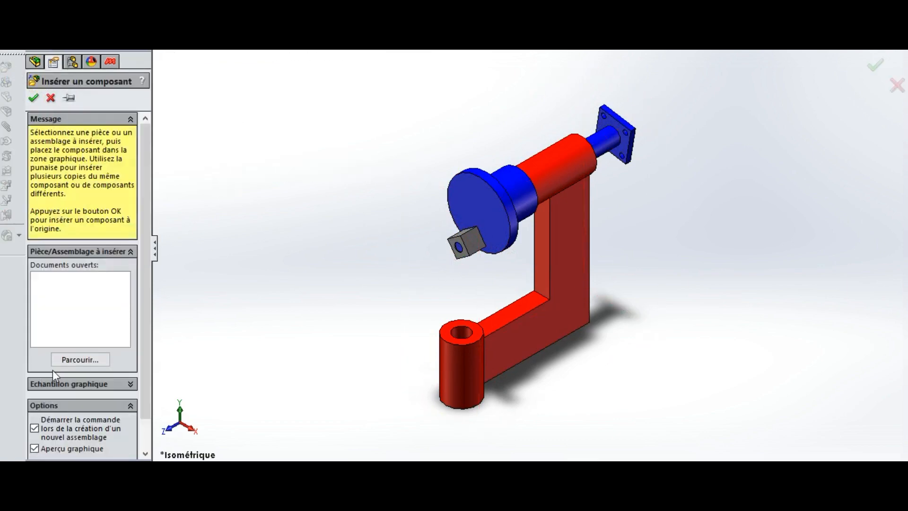
pyautogui.click(69, 357)
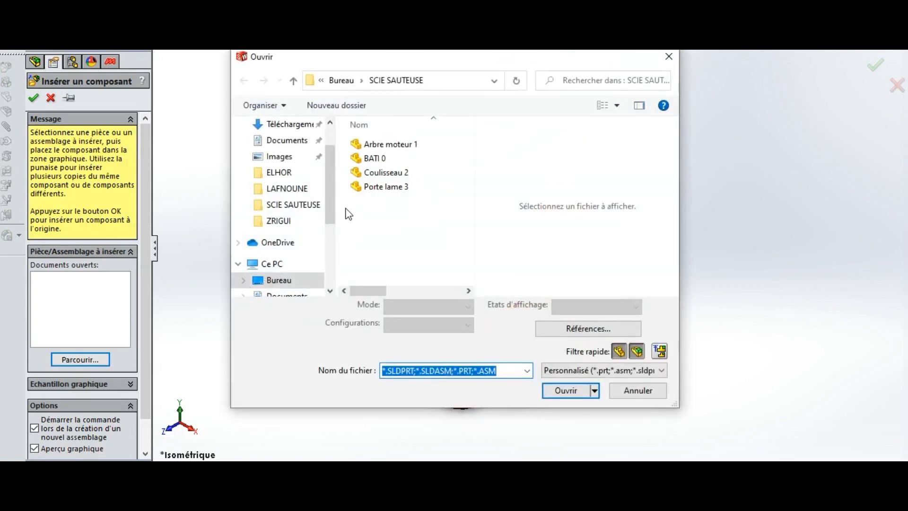
pyautogui.click(372, 187)
pyautogui.click(578, 391)
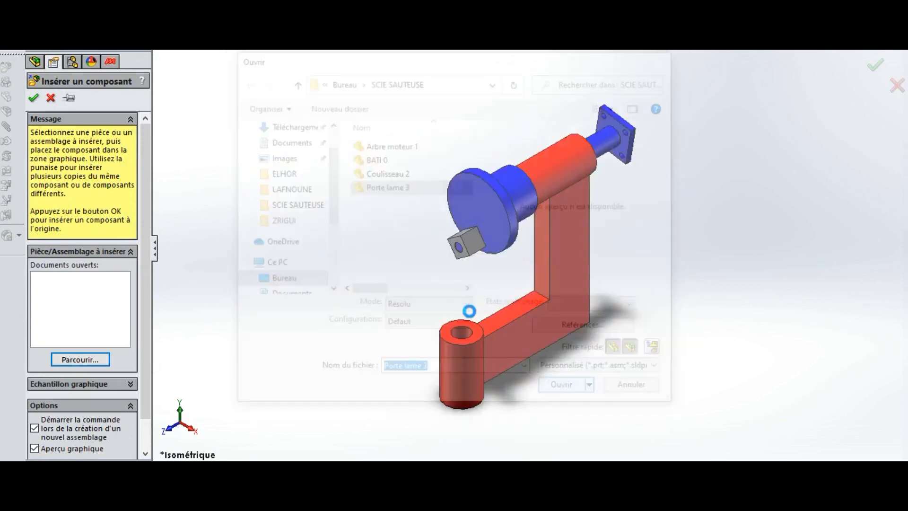
pyautogui.click(328, 325)
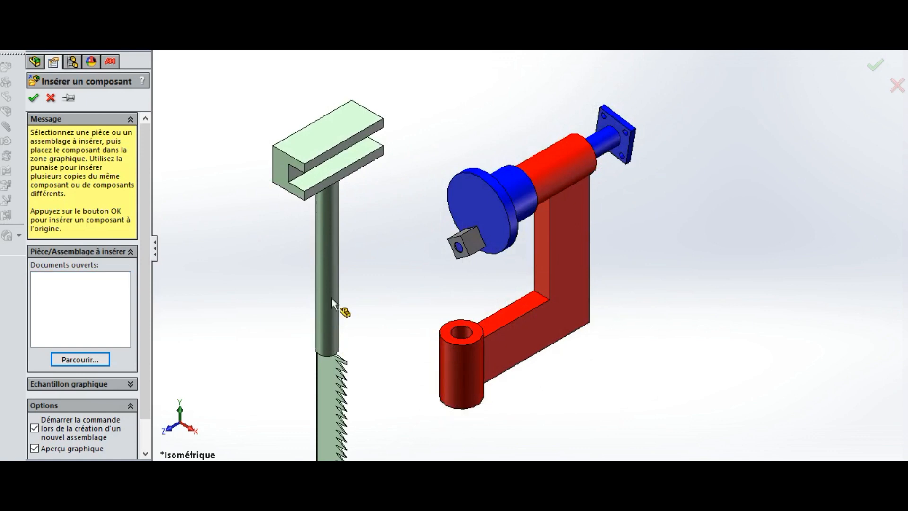
# - Make a side face of Coulisseau 2 coincident with an inner face of the slot in Porte lame 3
pyautogui.click(467, 239)
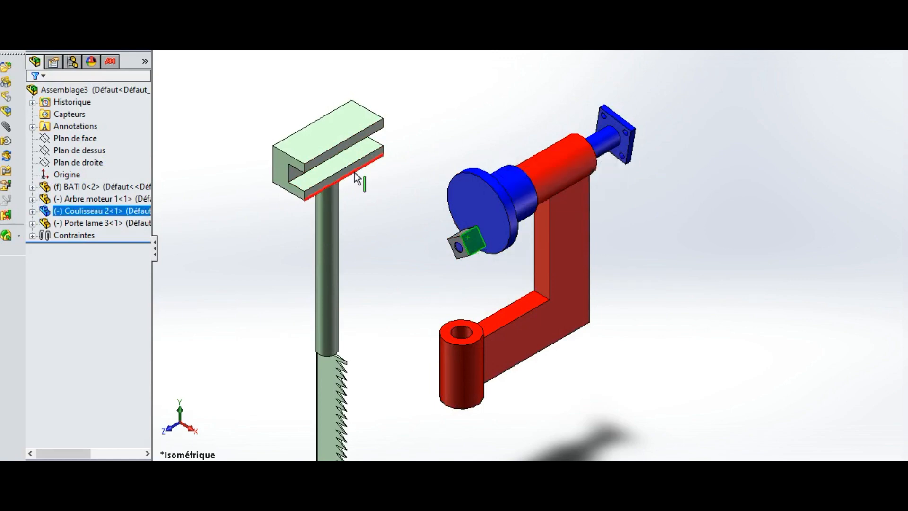
pyautogui.moveTo(354, 167); pyautogui.dragTo(359, 57, button='middle')
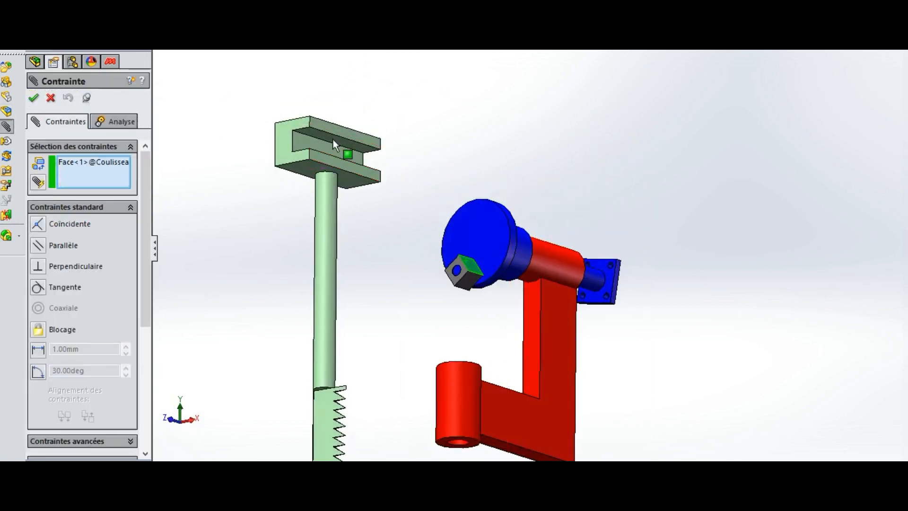
pyautogui.click(333, 140)
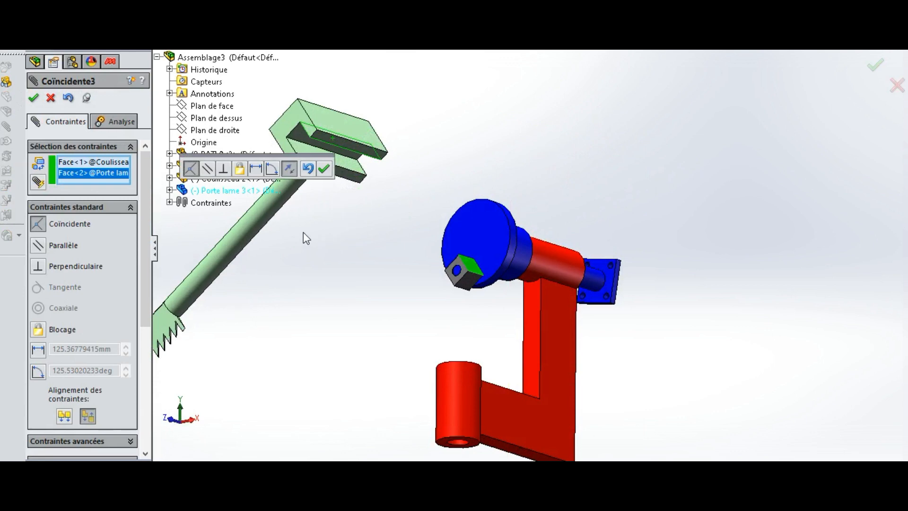
pyautogui.click(324, 169)
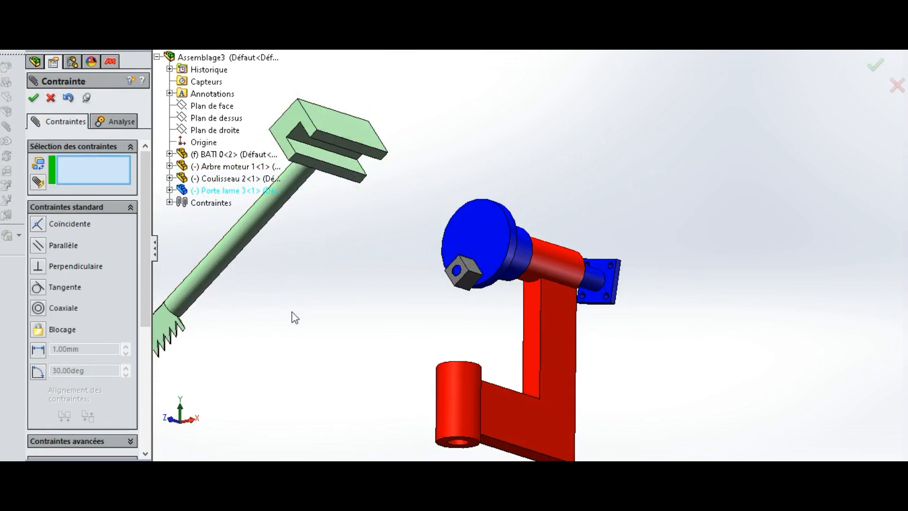
# - Make the front face of Coulisseau 2 coincident with the inner back face of the Porte lame 3 slot, and move the holder towards the crank disc
pyautogui.click(455, 281)
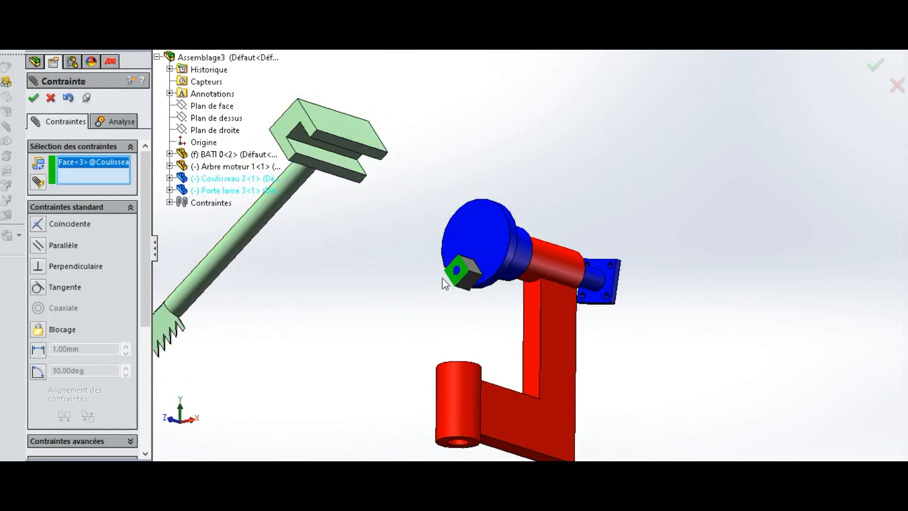
pyautogui.click(297, 135)
pyautogui.click(290, 171)
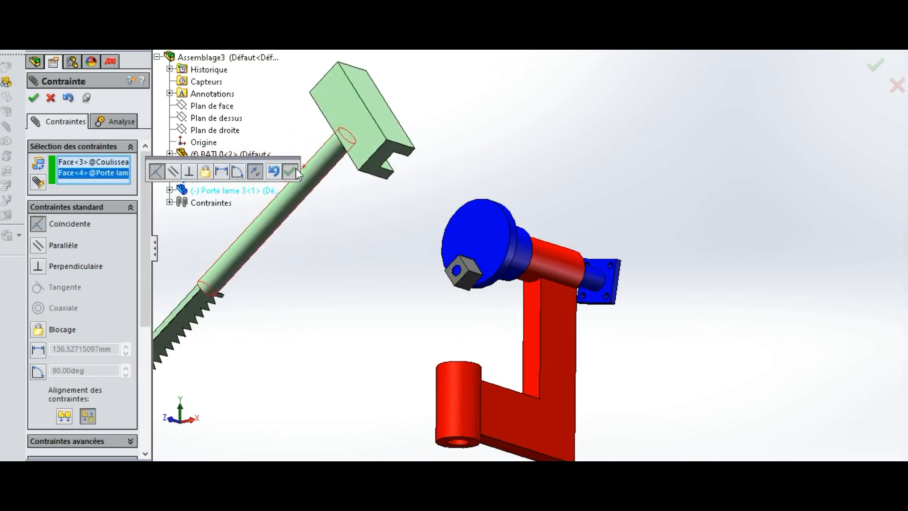
pyautogui.moveTo(363, 144); pyautogui.dragTo(438, 244)
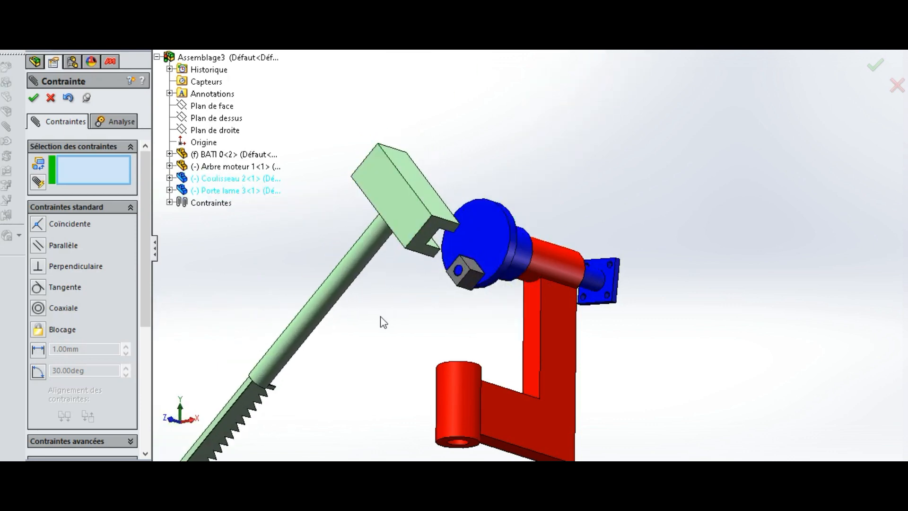
# - Mate the cylindrical rod of Porte lame 3 concentric with the frame's lower guide bore, and finish mating with the assembly in isometric view
pyautogui.click(316, 311)
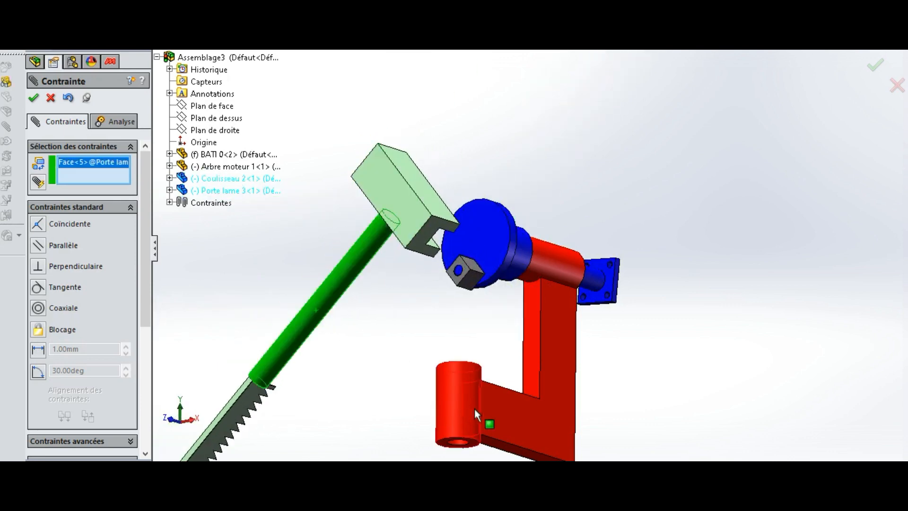
pyautogui.scroll(-2, 473, 410)
pyautogui.scroll(-2, 473, 410)
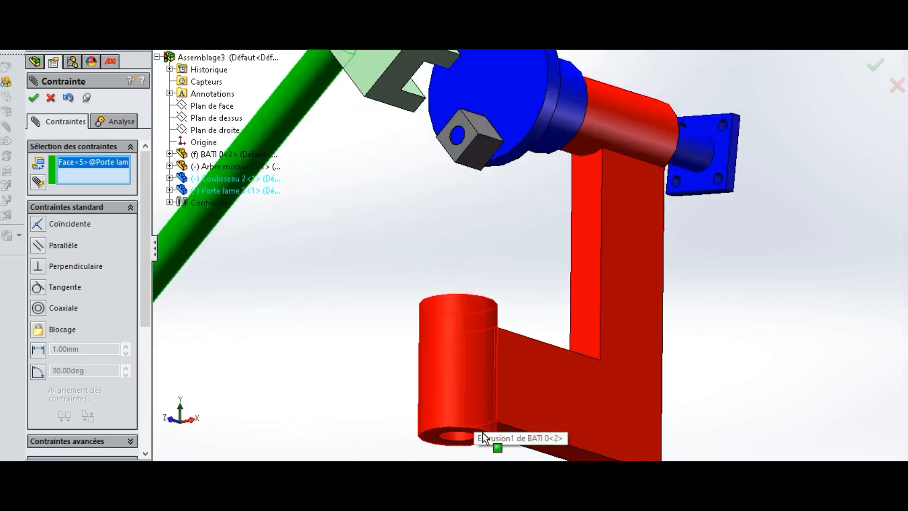
pyautogui.click(457, 436)
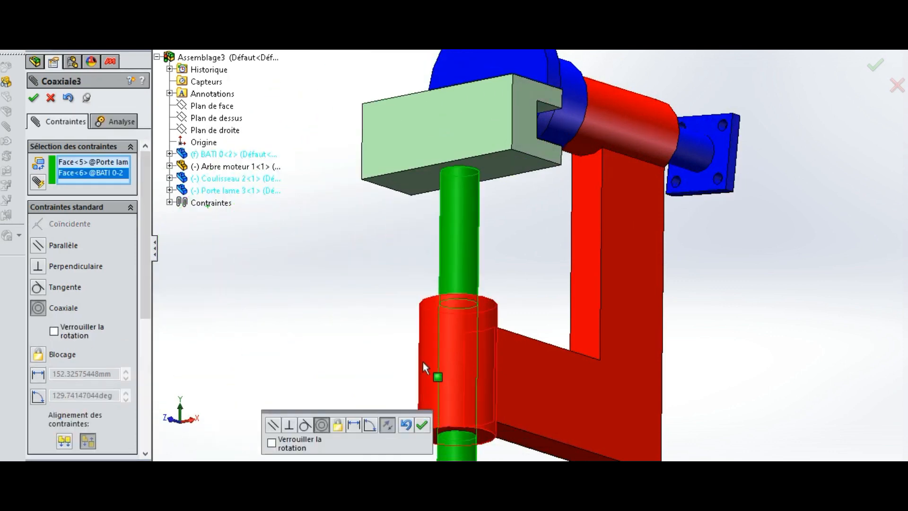
pyautogui.scroll(2, 428, 353)
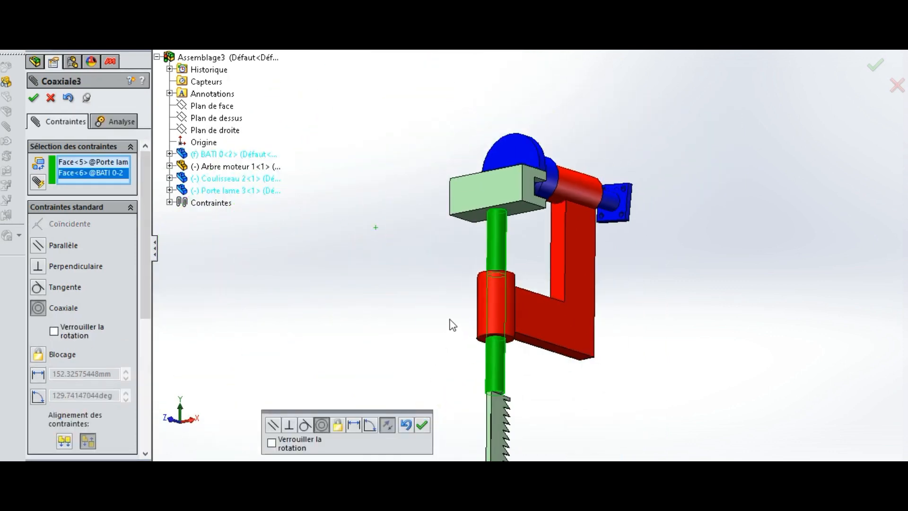
pyautogui.click(33, 98)
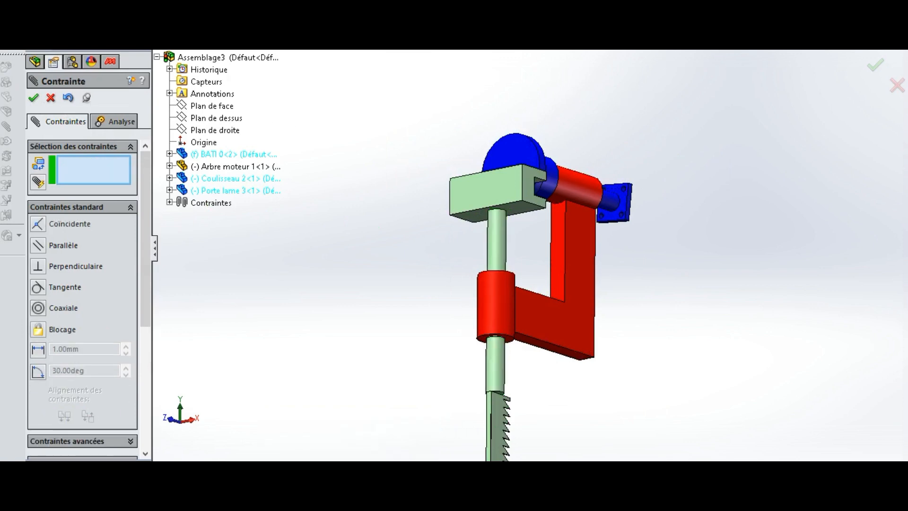
pyautogui.click(762, 47)
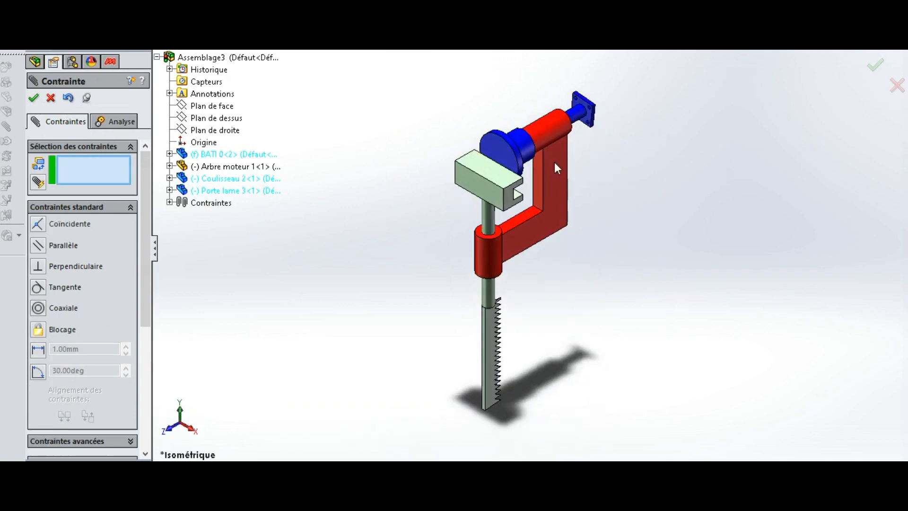
pyautogui.click(157, 58)
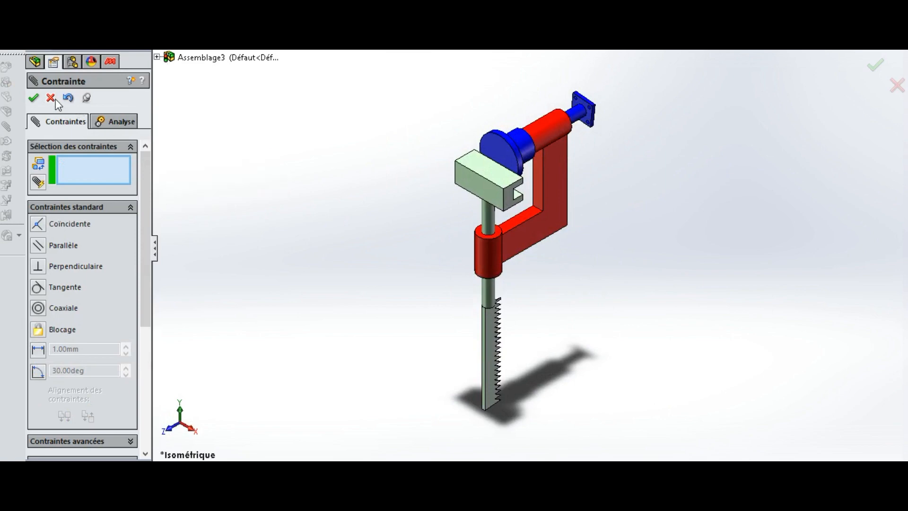
pyautogui.press('Escape')
# - Generate the Meca3D mechanism's parts and joints automatically from the assembly
pyautogui.click(110, 61)
pyautogui.rightClick(100, 88)
pyautogui.click(113, 94)
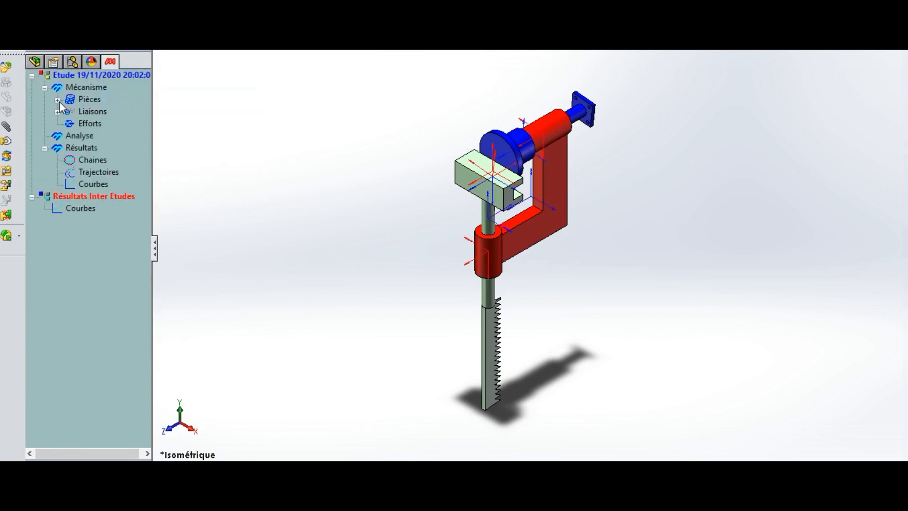
# - Check the parts of the Meca3D mechanism one by one: BATI 0, Arbre moteur 1, Coulisseau 2 and Porte lame 3
pyautogui.click(57, 100)
pyautogui.click(90, 110)
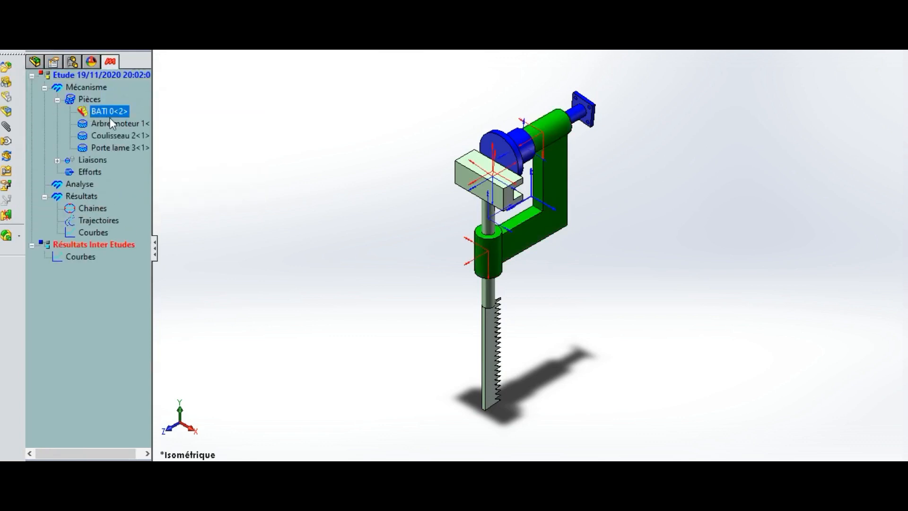
pyautogui.click(123, 122)
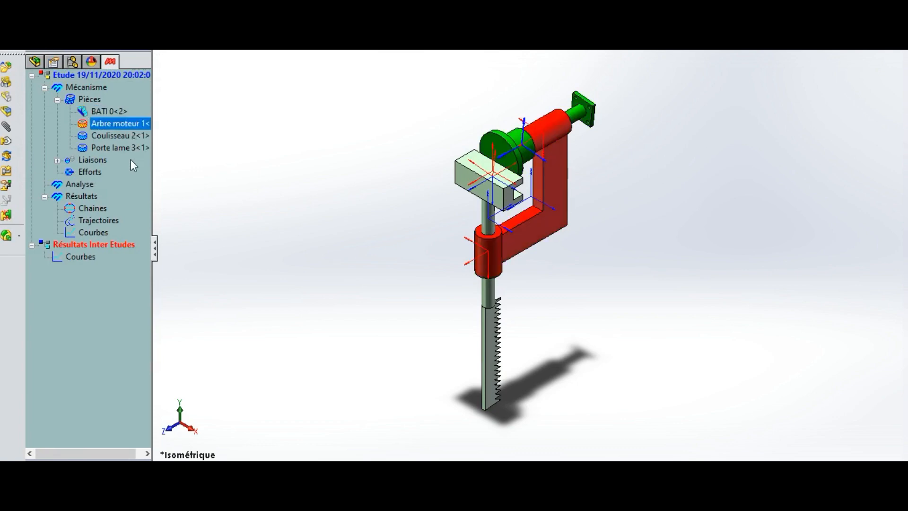
pyautogui.click(160, 137)
pyautogui.click(132, 135)
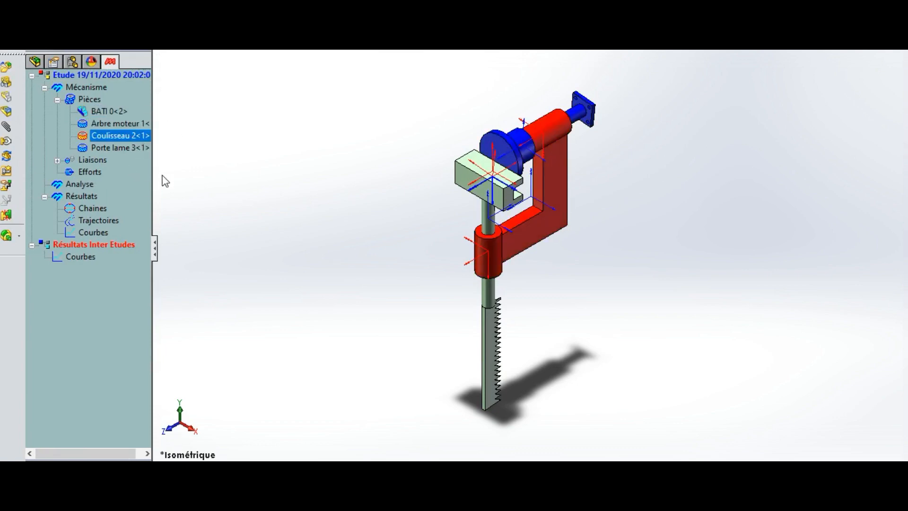
pyautogui.moveTo(404, 189); pyautogui.dragTo(411, 156, button='middle')
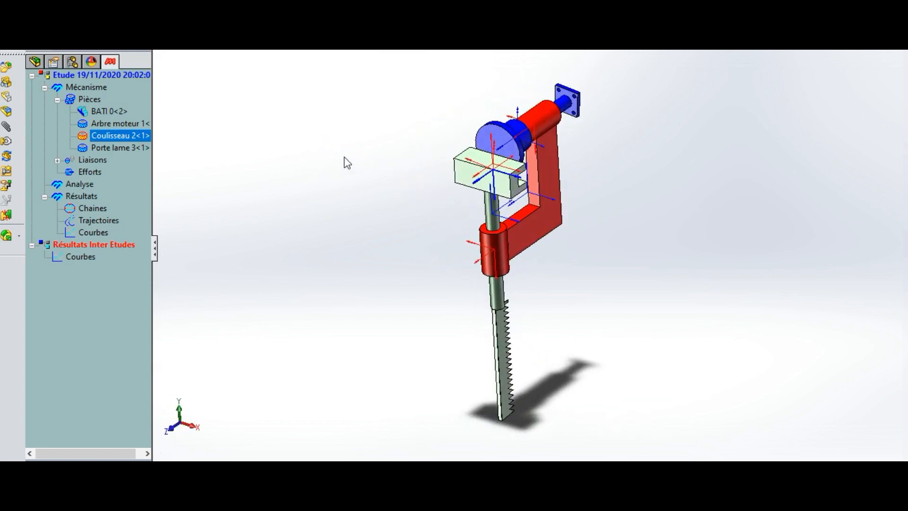
pyautogui.click(130, 150)
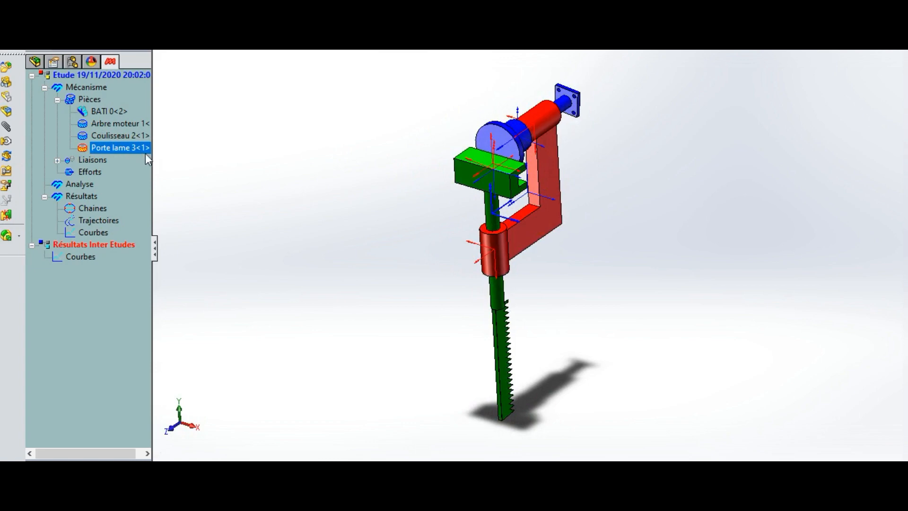
pyautogui.click(197, 159)
# - Check which parts each Meca3D joint connects: Pivot1, Pivot glissant2, Pivot3 and Glissière4
pyautogui.click(57, 161)
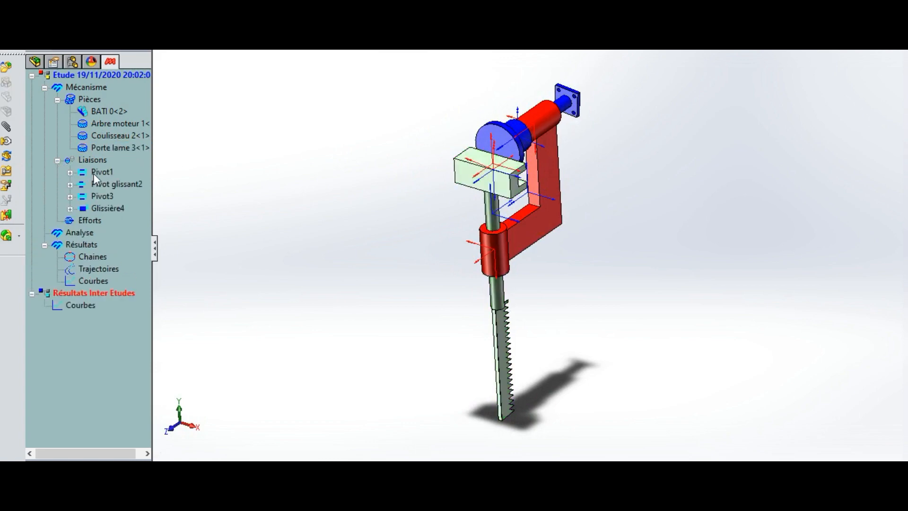
pyautogui.click(103, 170)
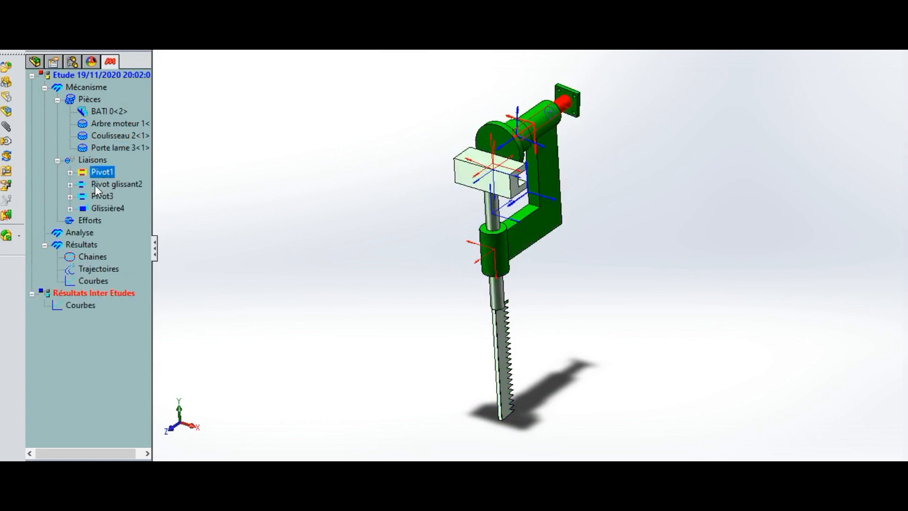
pyautogui.click(101, 185)
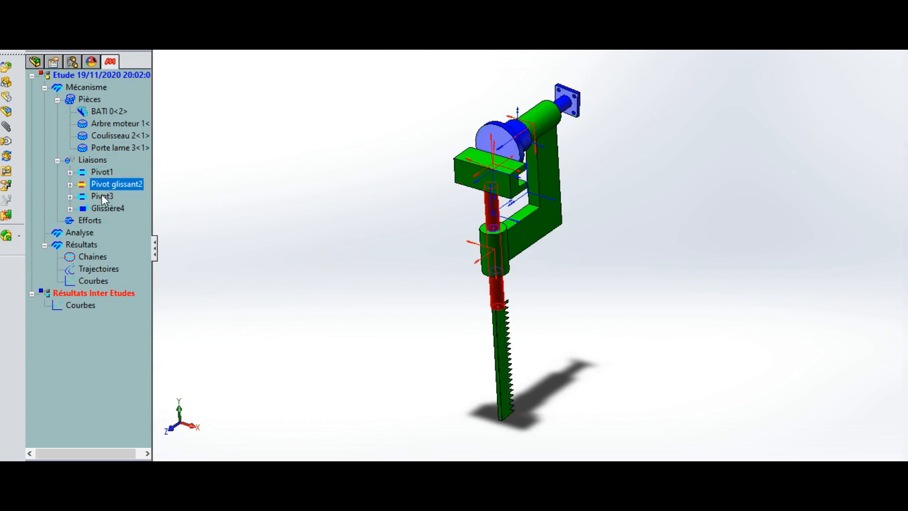
pyautogui.click(101, 194)
pyautogui.click(101, 208)
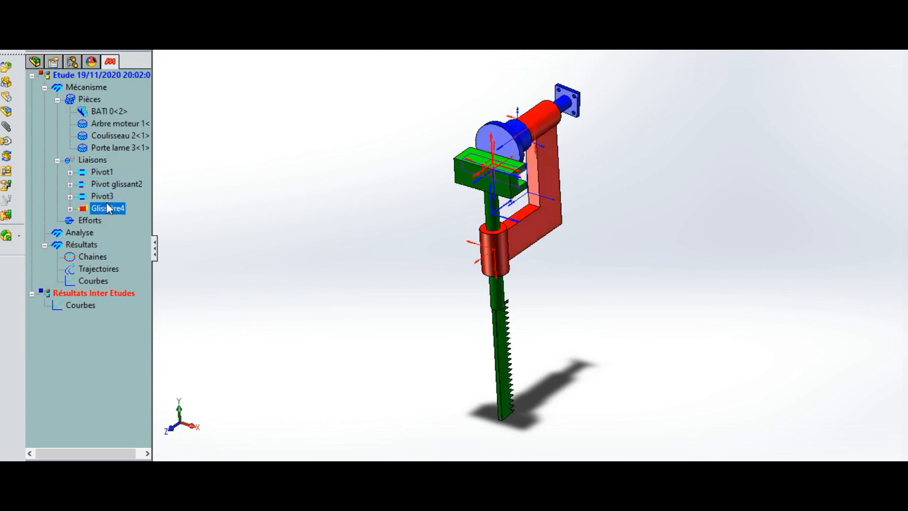
pyautogui.click(189, 208)
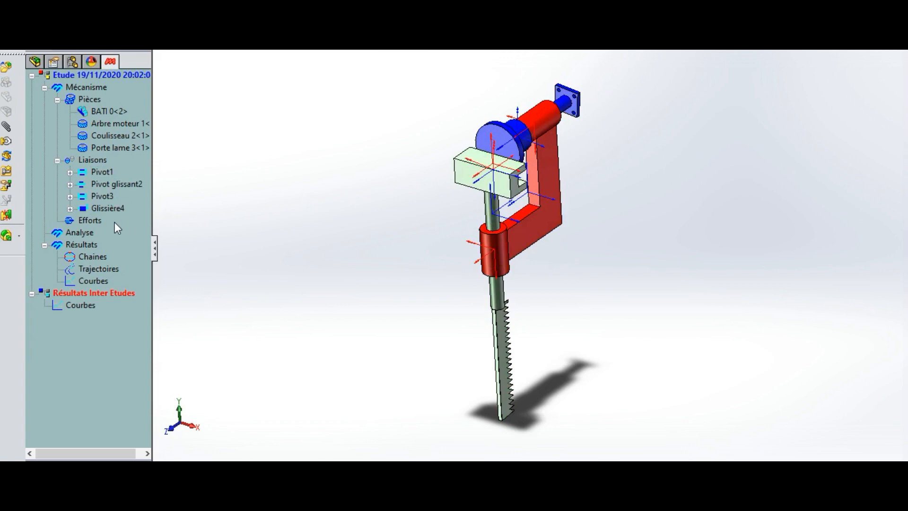
# - Display the mechanism's structure graph and widen its window to show all the parts in full
pyautogui.rightClick(79, 231)
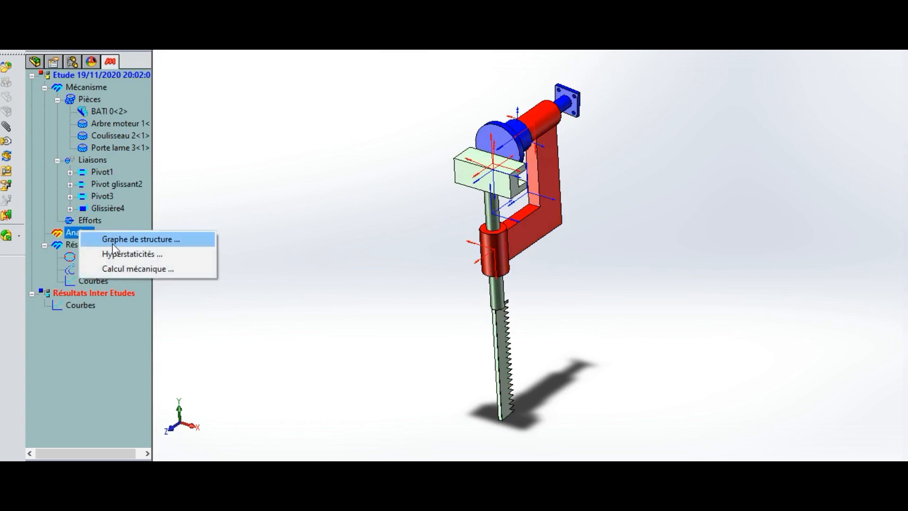
pyautogui.click(125, 241)
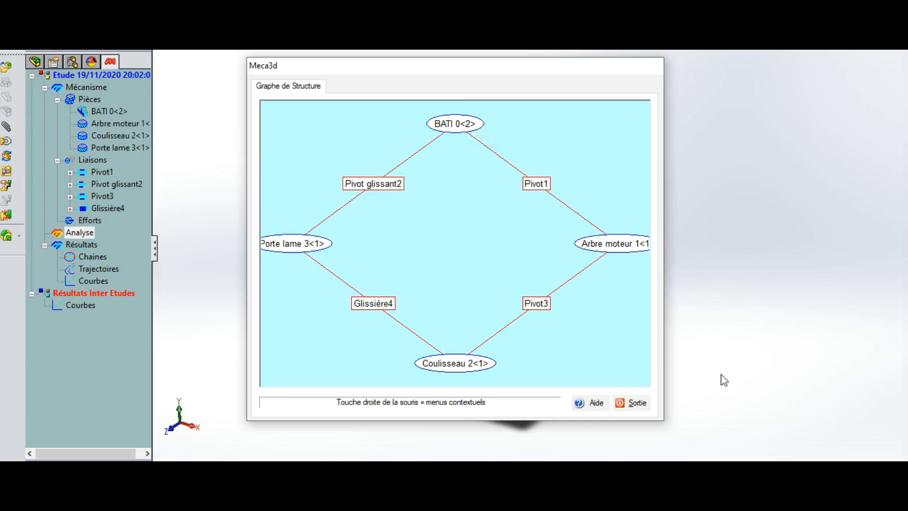
pyautogui.moveTo(665, 421); pyautogui.dragTo(759, 423)
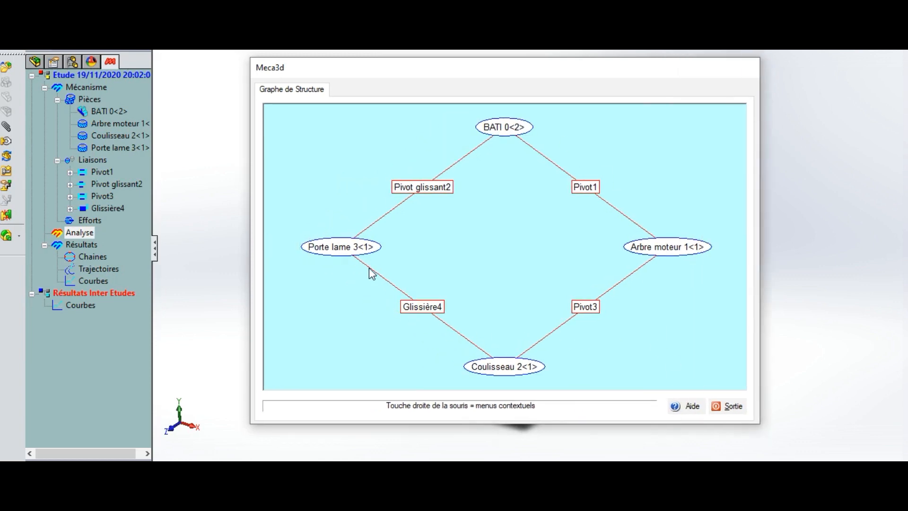
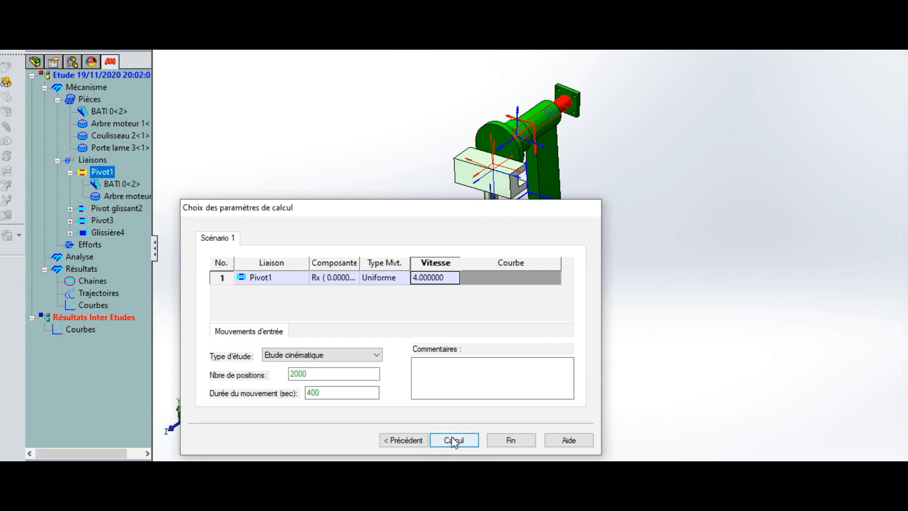
# - Run the kinematic calculation for Scénario 1 and close the calculation settings
pyautogui.click(453, 441)
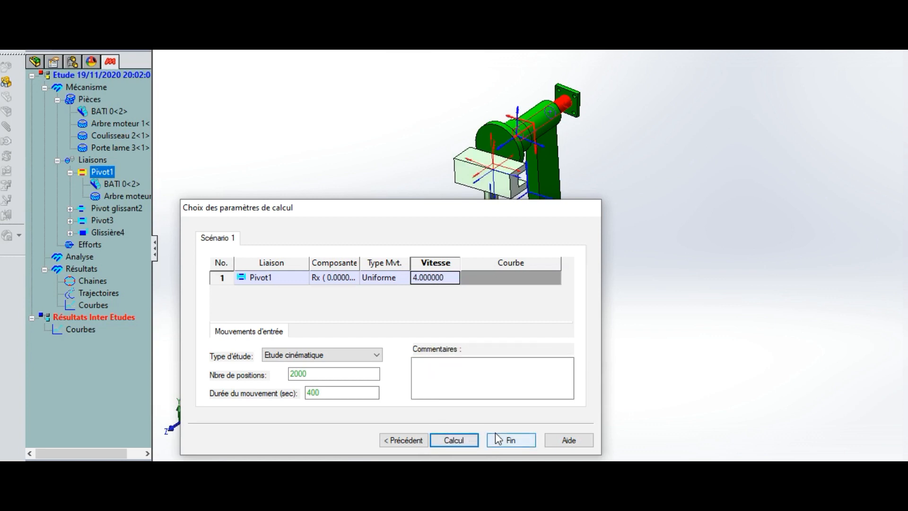
pyautogui.click(500, 439)
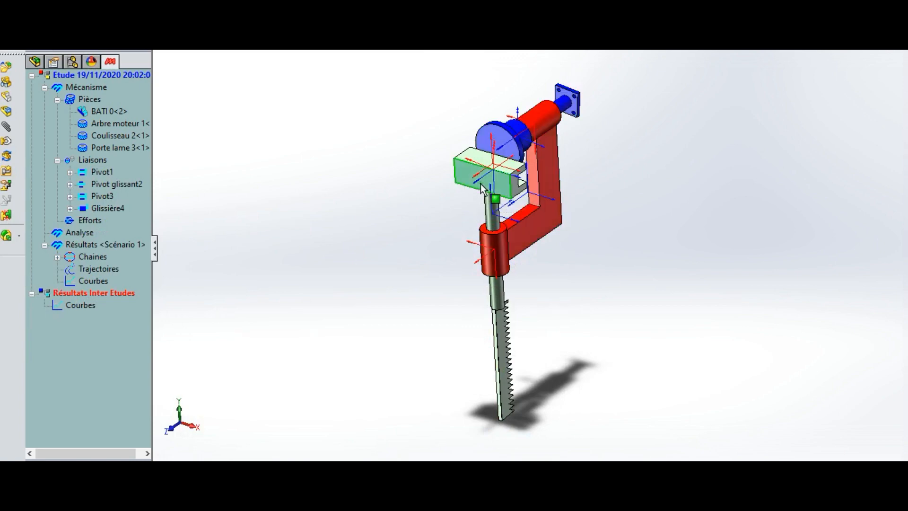
# - Make the Porte lame 3 component transparent in the assembly
pyautogui.rightClick(483, 188)
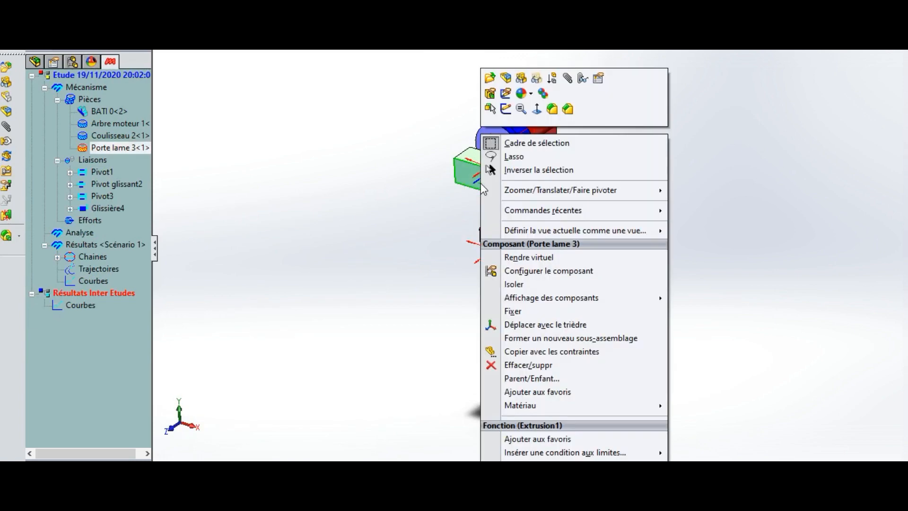
pyautogui.click(536, 79)
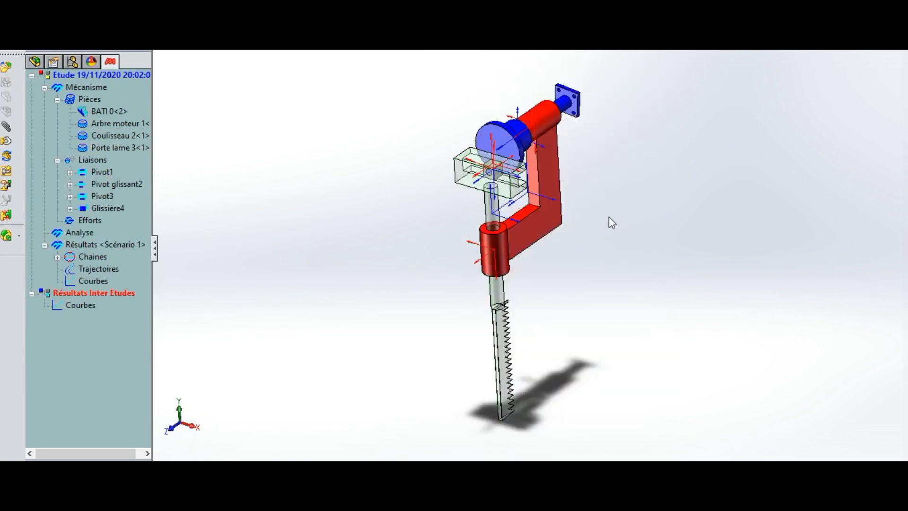
# - Open the simulation player for the Scénario 1 results, with the slider area seen up close
pyautogui.scroll(2, 466, 167)
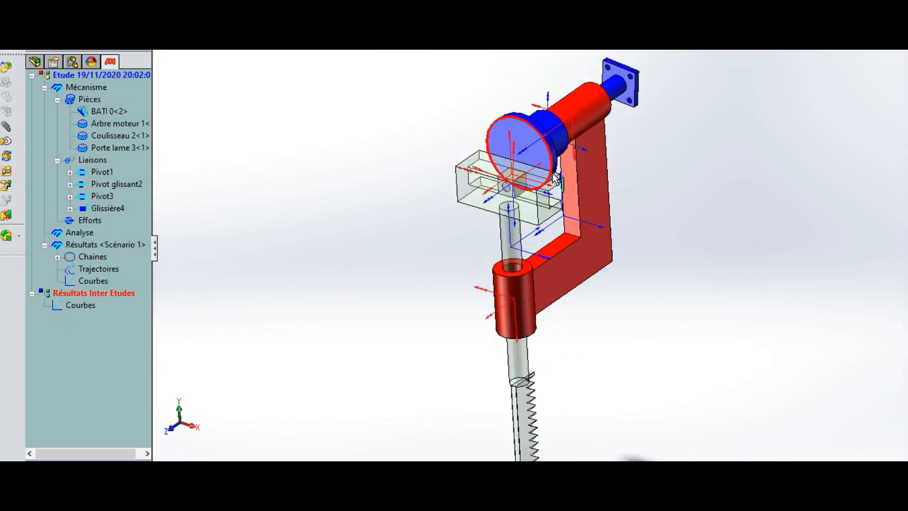
pyautogui.rightClick(85, 245)
pyautogui.click(120, 255)
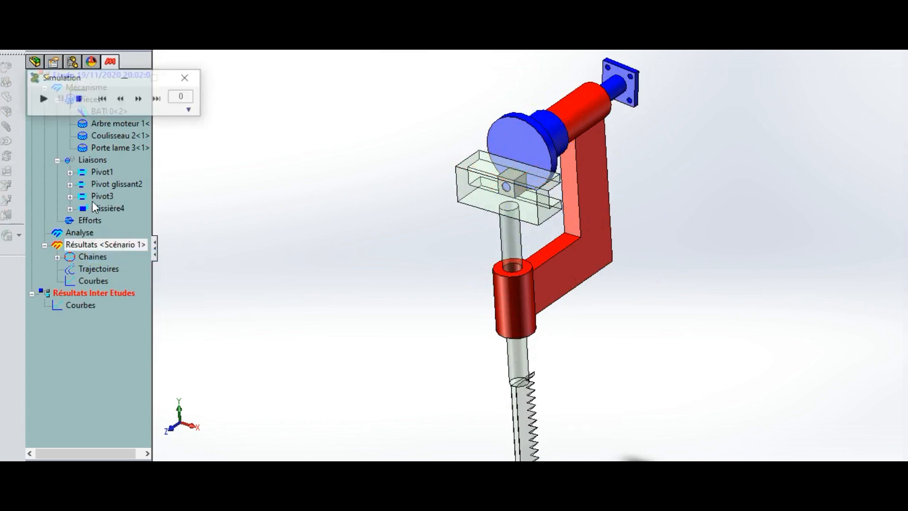
# - Play the Scénario 1 motion simulation, lower its animation speed (Vitesse) while it runs, and close the player
pyautogui.click(43, 98)
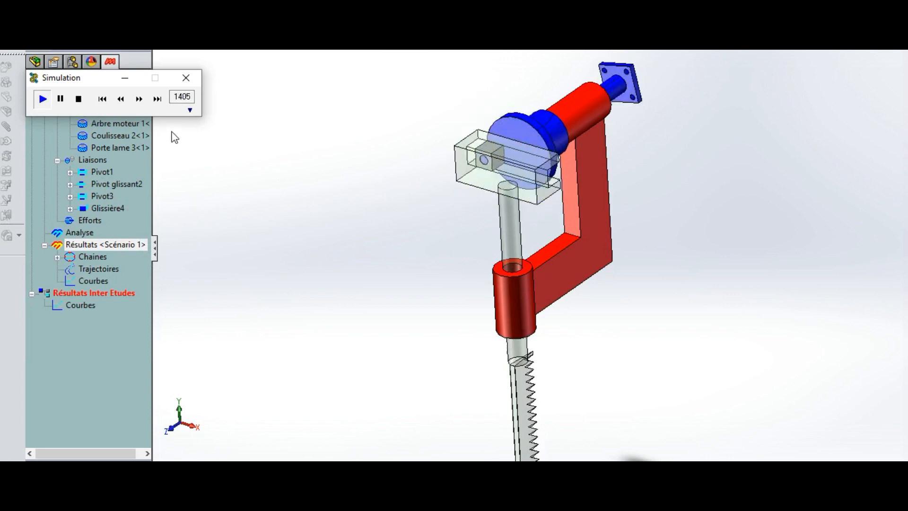
pyautogui.click(190, 110)
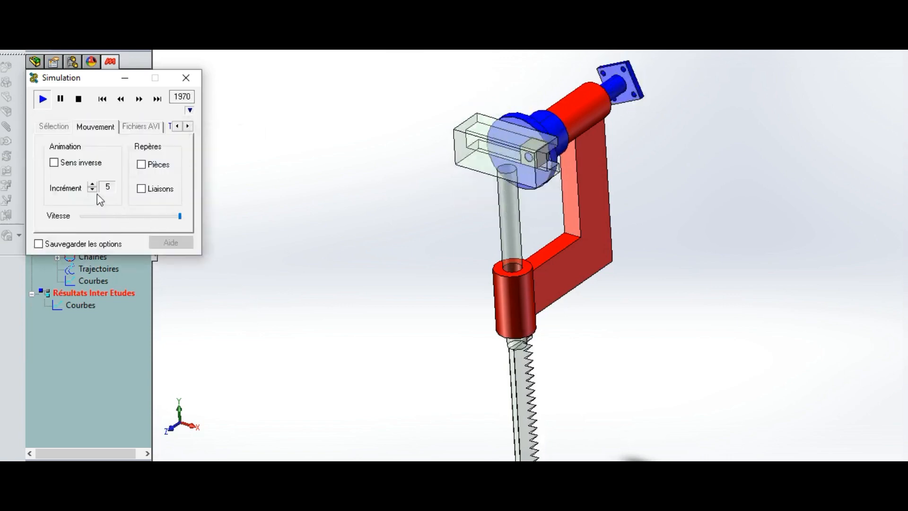
pyautogui.click(145, 217)
pyautogui.click(149, 221)
pyautogui.click(146, 221)
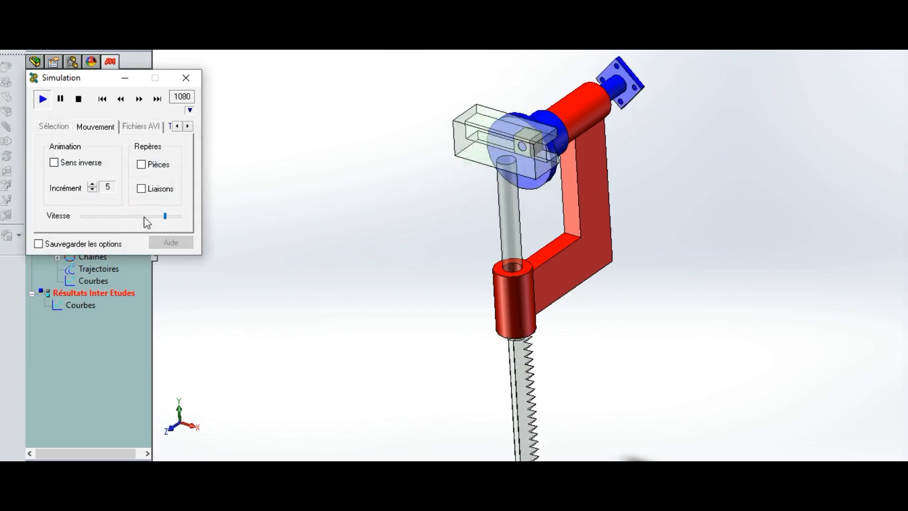
pyautogui.click(146, 222)
pyautogui.click(146, 222)
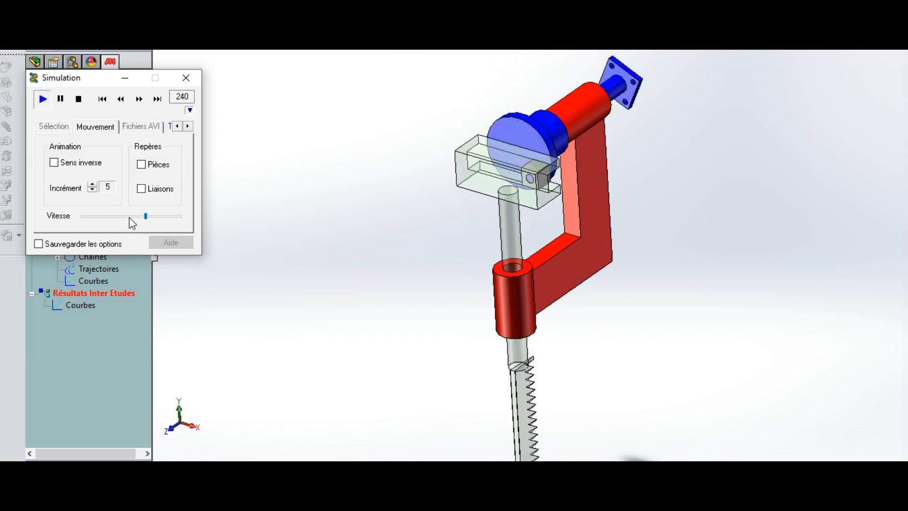
pyautogui.click(185, 78)
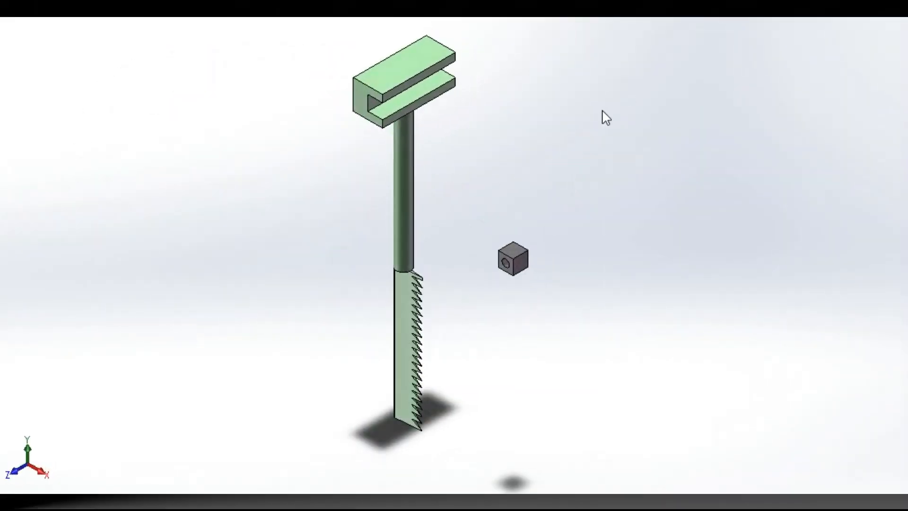
# - Bring Coulisseau 2 near the Porte lame 3 groove and mate its holed face coincident with the groove's inner back face
pyautogui.moveTo(519, 263); pyautogui.dragTo(487, 113)
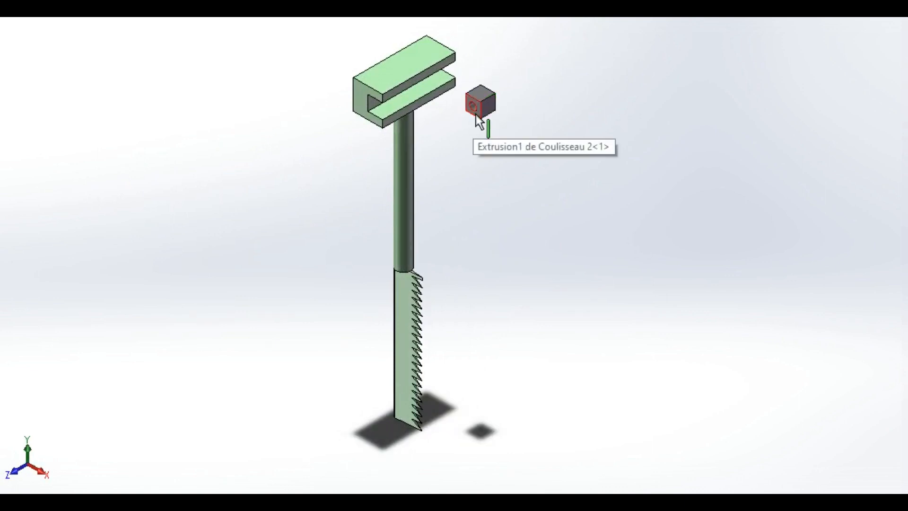
pyautogui.click(477, 115)
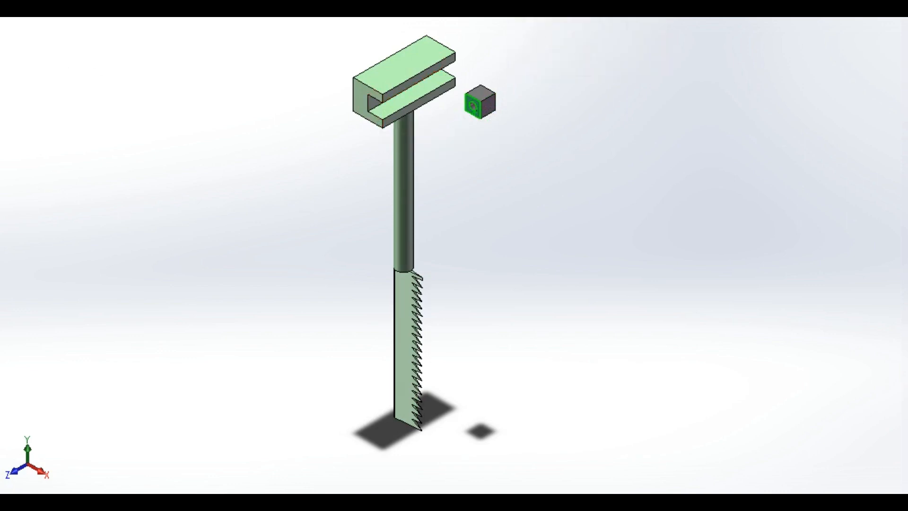
pyautogui.click(374, 104)
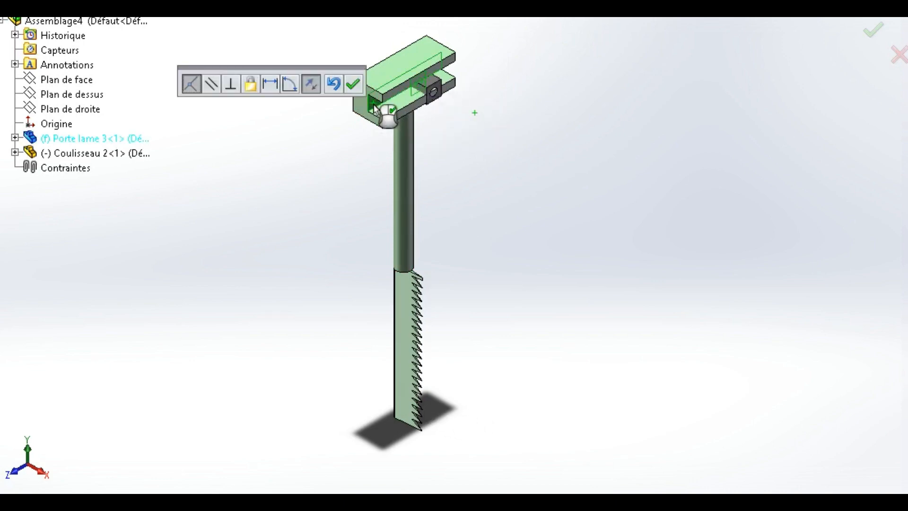
pyautogui.click(353, 84)
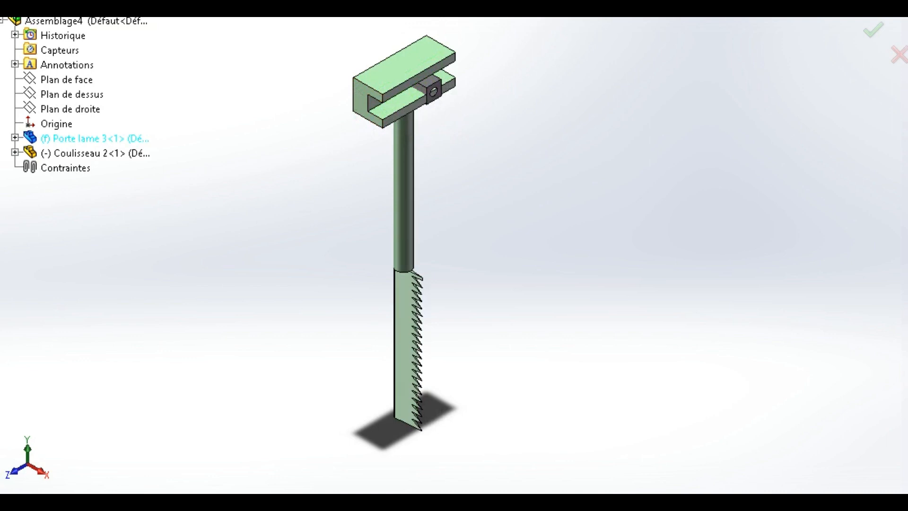
# - Move Coulisseau 2 around and examine its remaining freedom of movement in the front, right and isometric views
pyautogui.moveTo(435, 62); pyautogui.dragTo(414, 90)
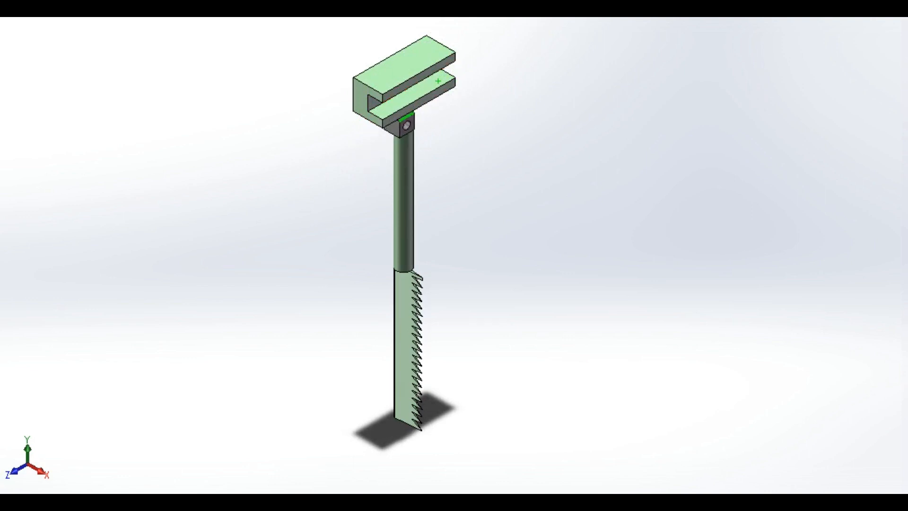
pyautogui.hotkey('ctrl', '1')
pyautogui.moveTo(470, 71)
pyautogui.mouseDown()
pyautogui.moveTo(469, 34)
pyautogui.moveTo(470, 110)
pyautogui.moveTo(473, 30)
pyautogui.moveTo(486, 126)
pyautogui.moveTo(468, 12)
pyautogui.moveTo(470, 72)
pyautogui.mouseUp()
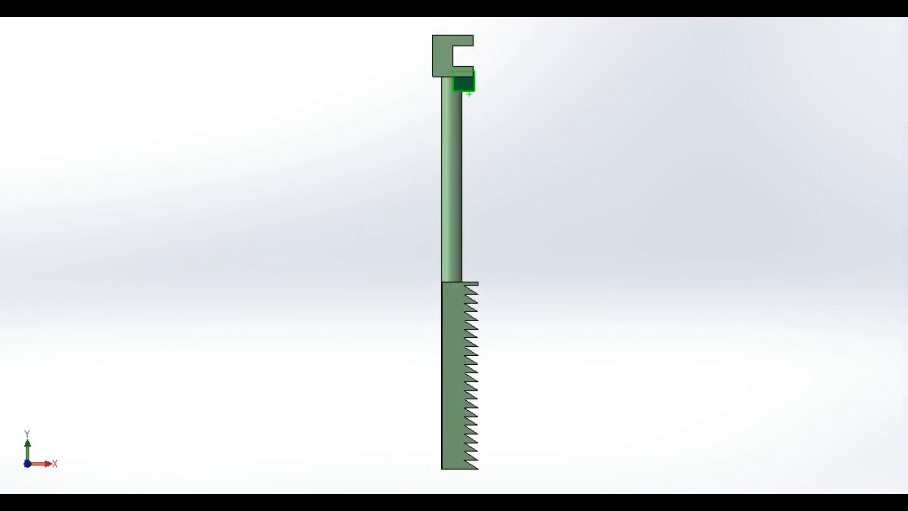
pyautogui.hotkey('ctrl', '4')
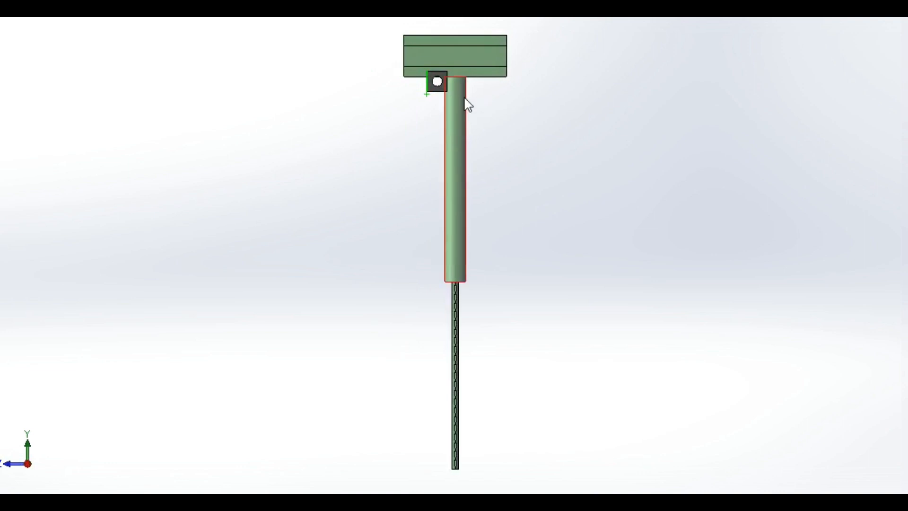
pyautogui.moveTo(524, 86); pyautogui.dragTo(464, 126)
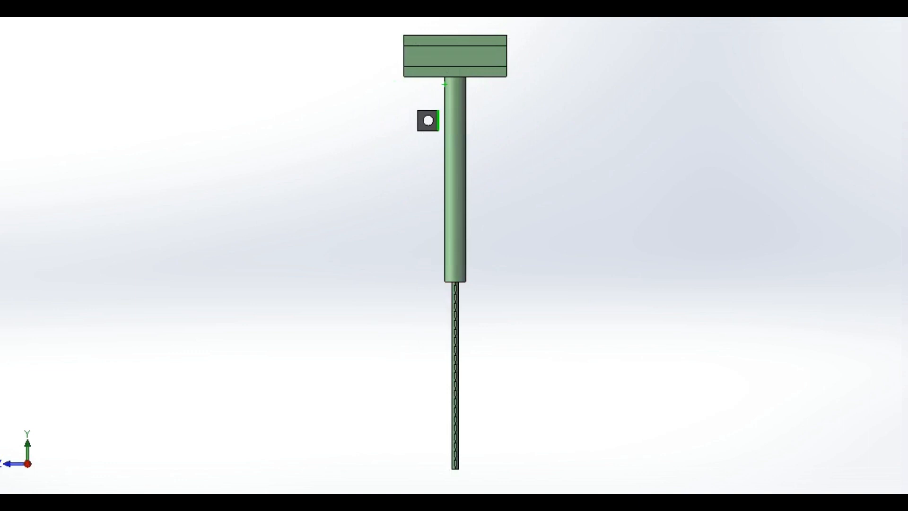
pyautogui.click(691, 17)
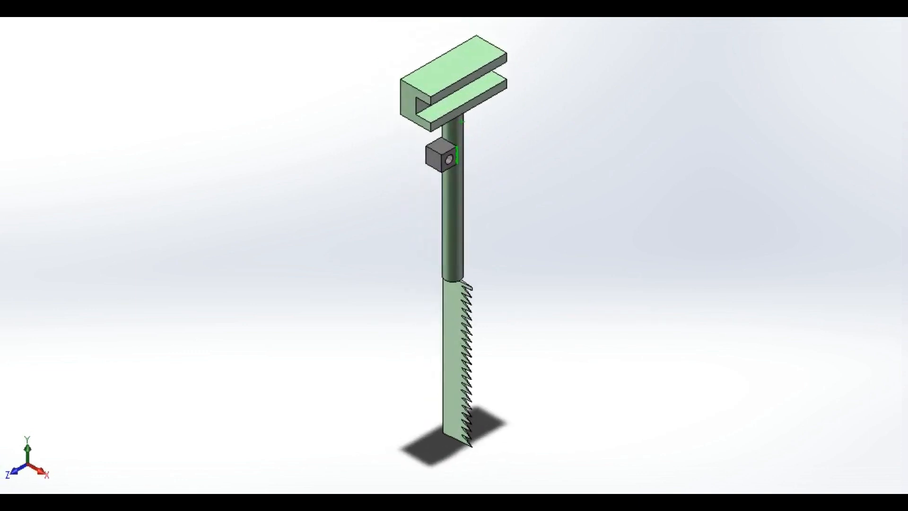
# - Add a coincident mate between the top face of Coulisseau 2 and the upper inner face of the Porte lame 3 groove
pyautogui.click(438, 147)
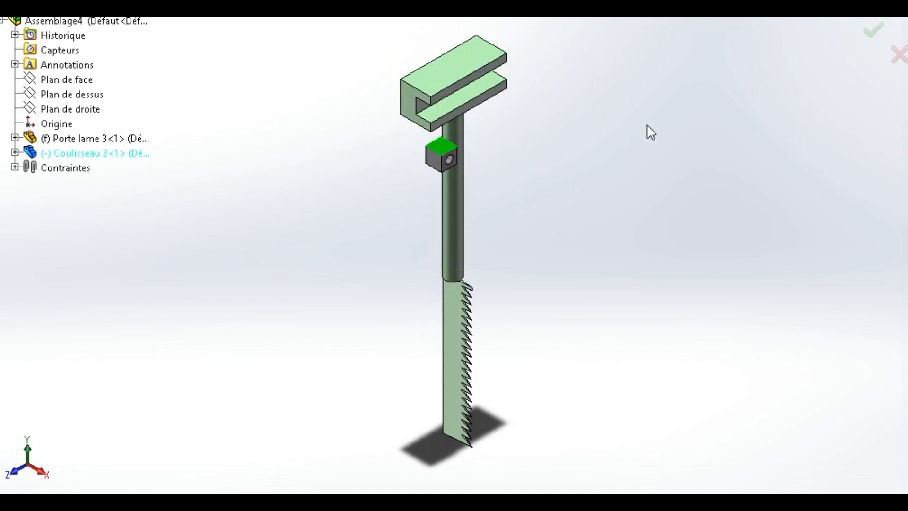
pyautogui.press('Up')
pyautogui.press('Up')
pyautogui.press('Up')
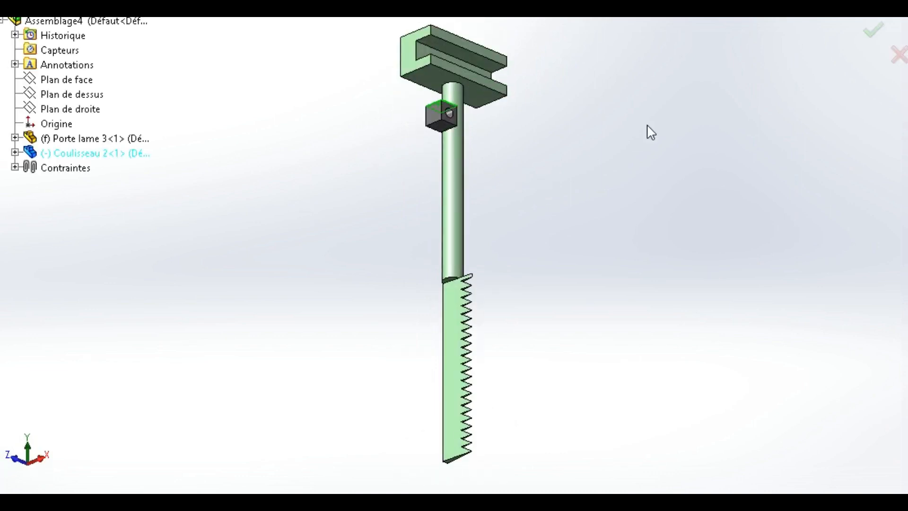
pyautogui.click(457, 55)
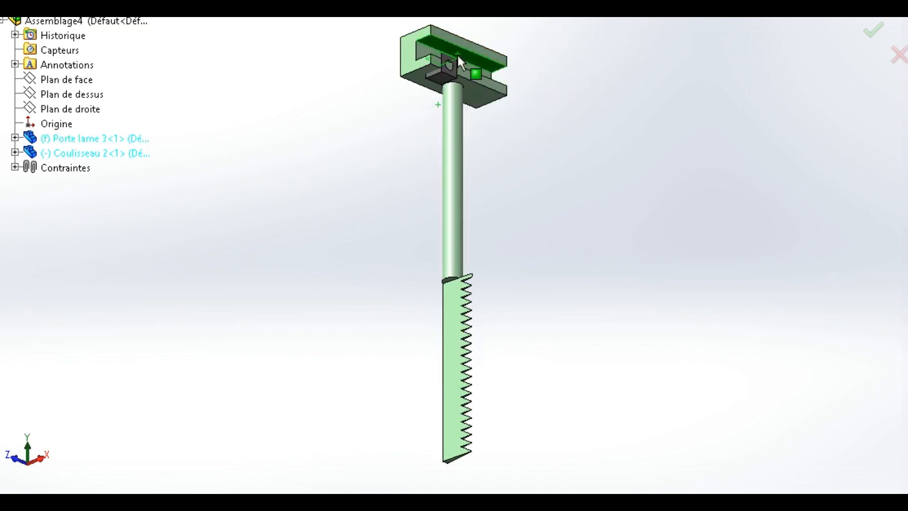
pyautogui.click(642, 35)
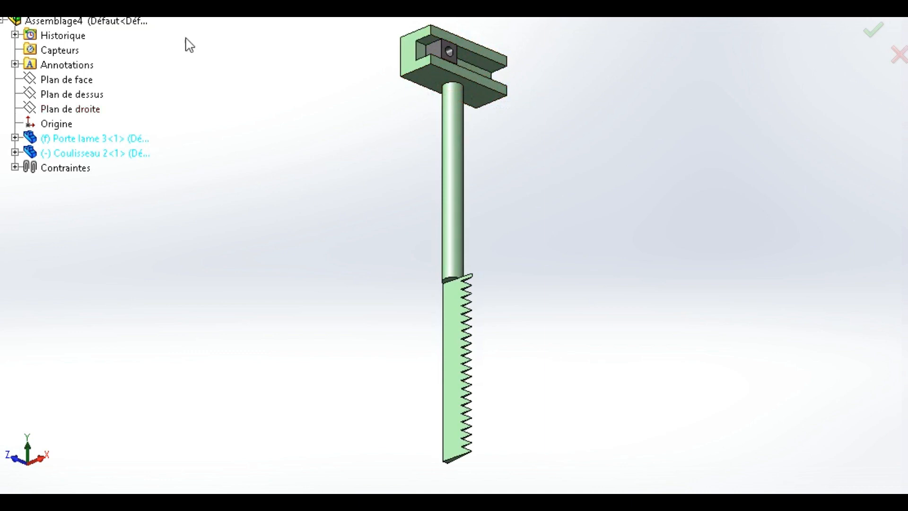
# - Slide Coulisseau 2 along the Porte lame 3 groove, move it clear of the groove, and clear the selection
pyautogui.click(471, 66)
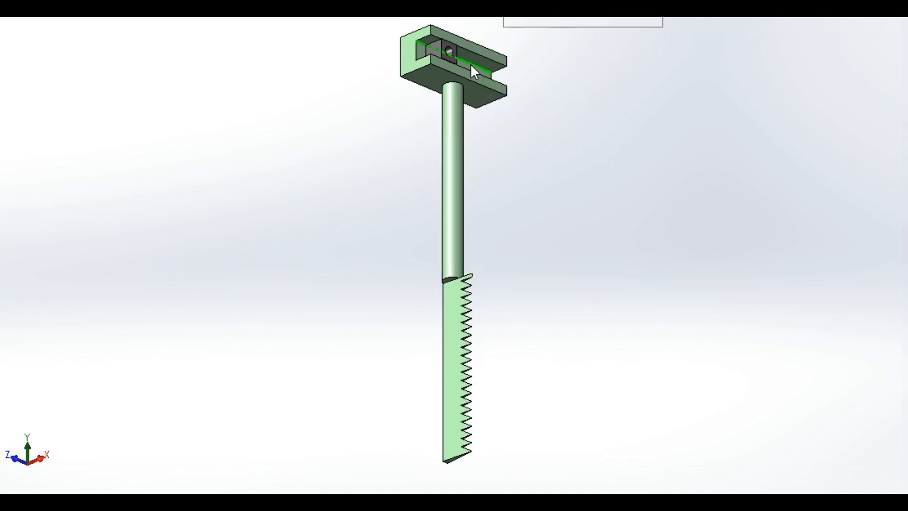
pyautogui.click(450, 53)
pyautogui.moveTo(414, 46); pyautogui.dragTo(512, 84)
pyautogui.moveTo(424, 76); pyautogui.dragTo(594, 184)
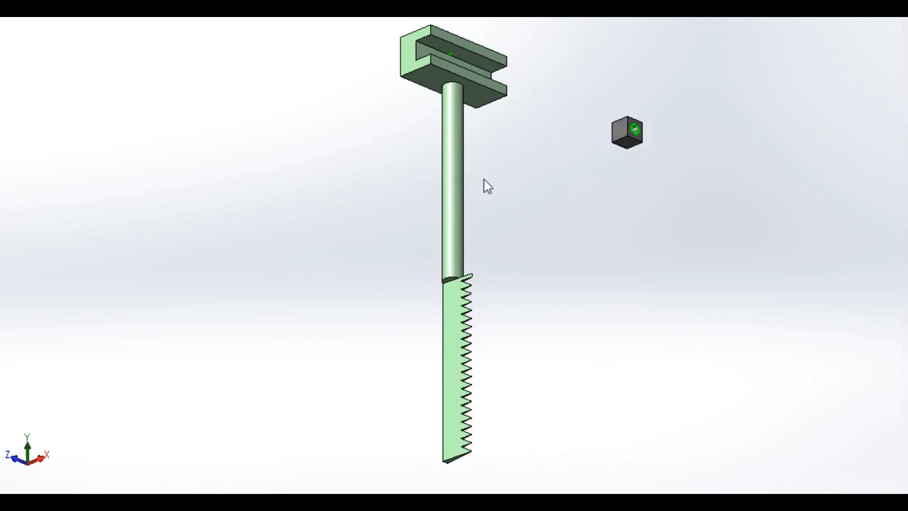
pyautogui.rightClick(369, 209)
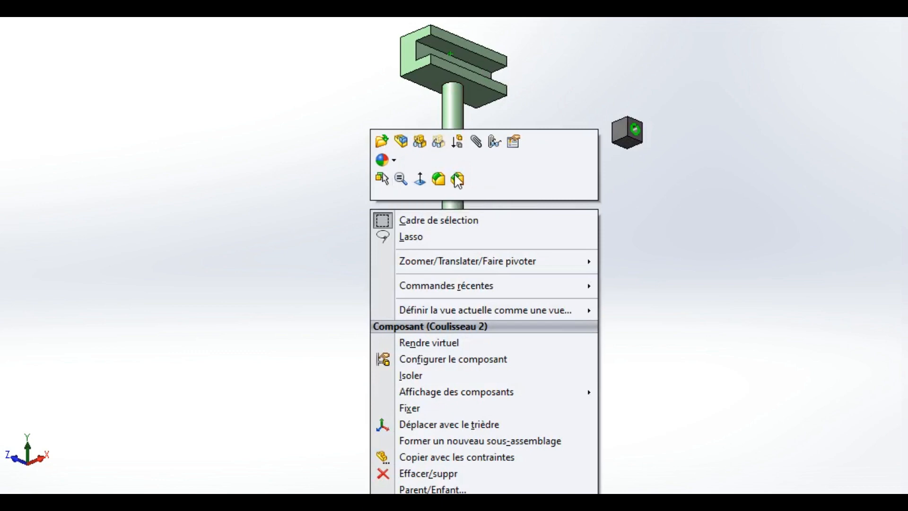
pyautogui.click(331, 206)
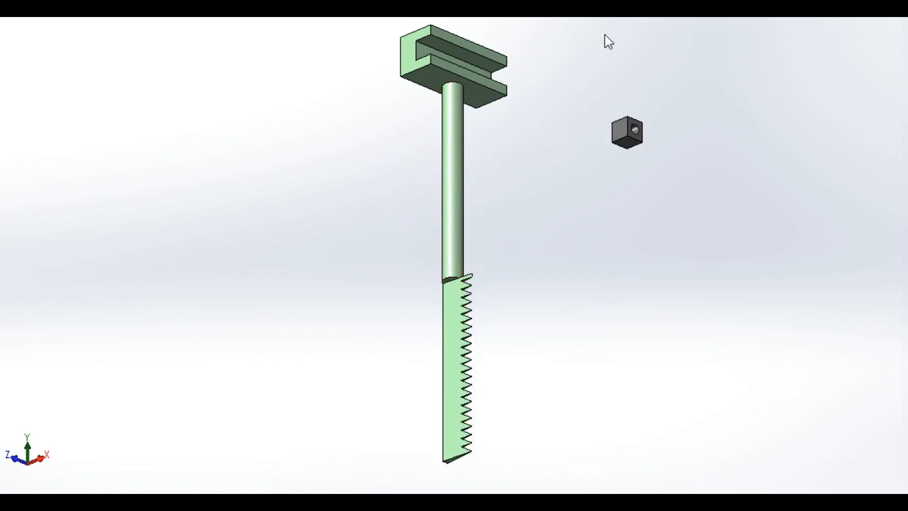